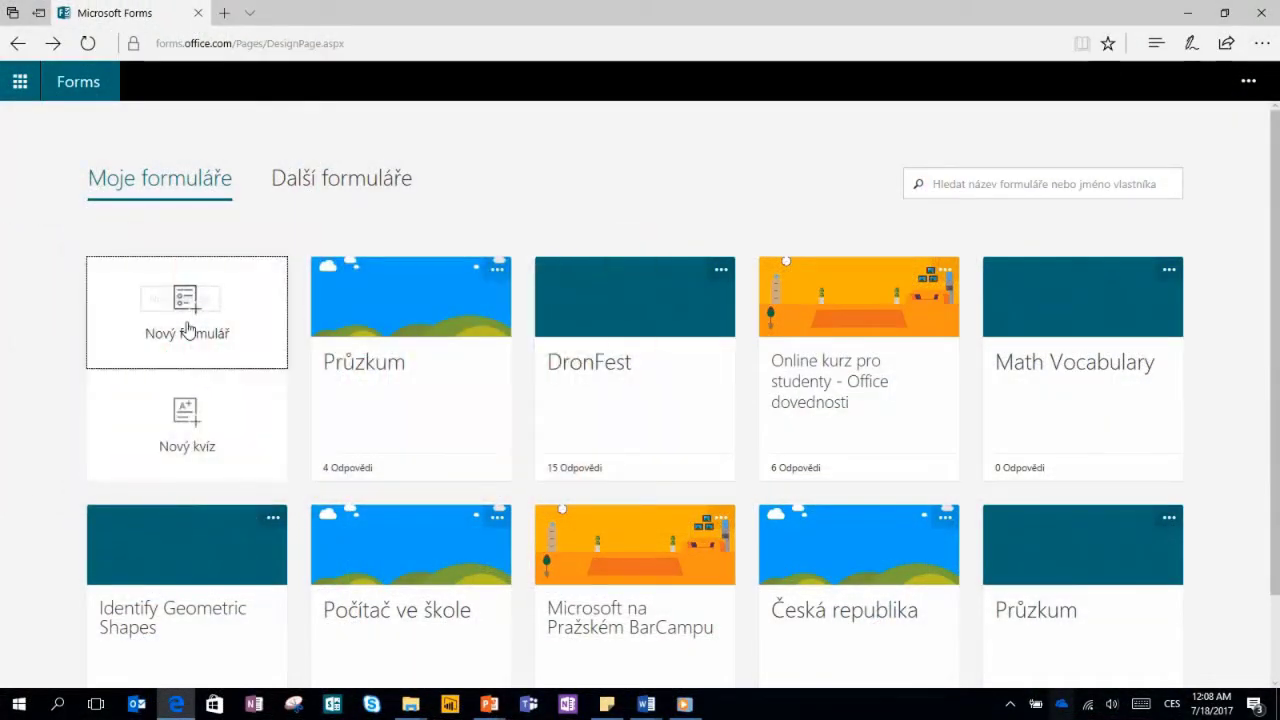
Create a new blank form titled 'Office 365 průzkum'.
click(188, 330)
click(505, 222)
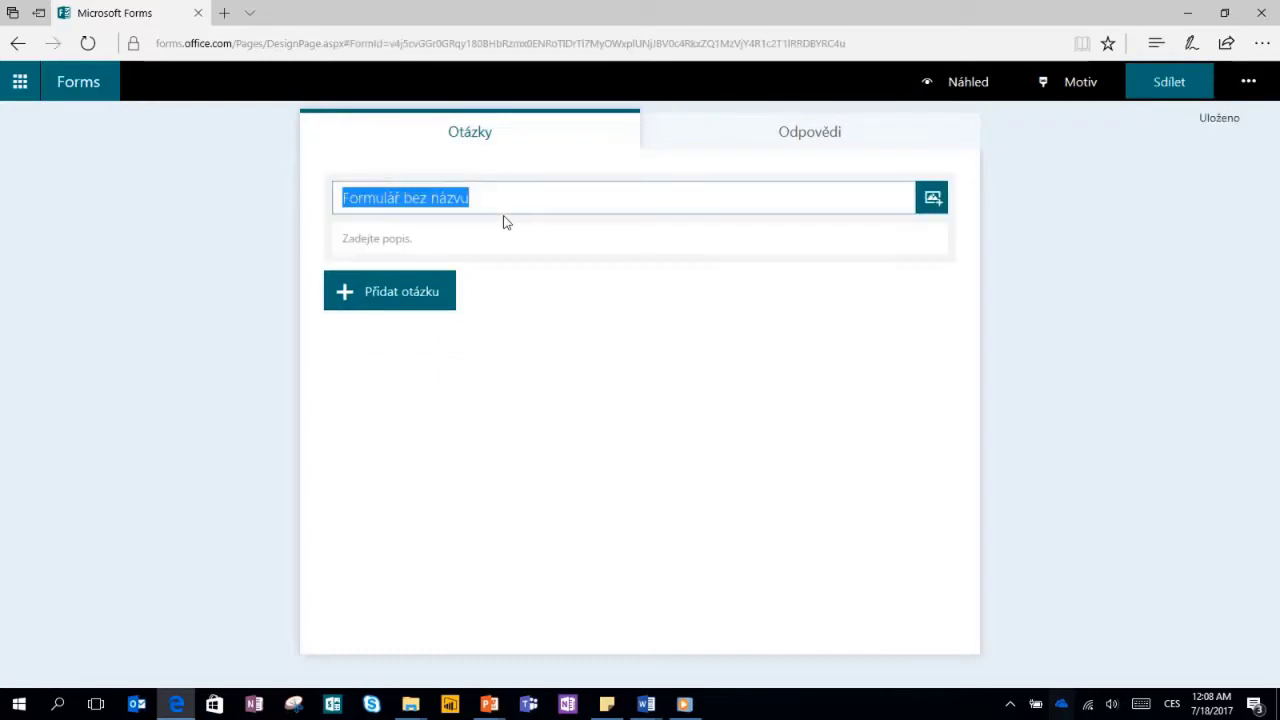
text(Office 365 )
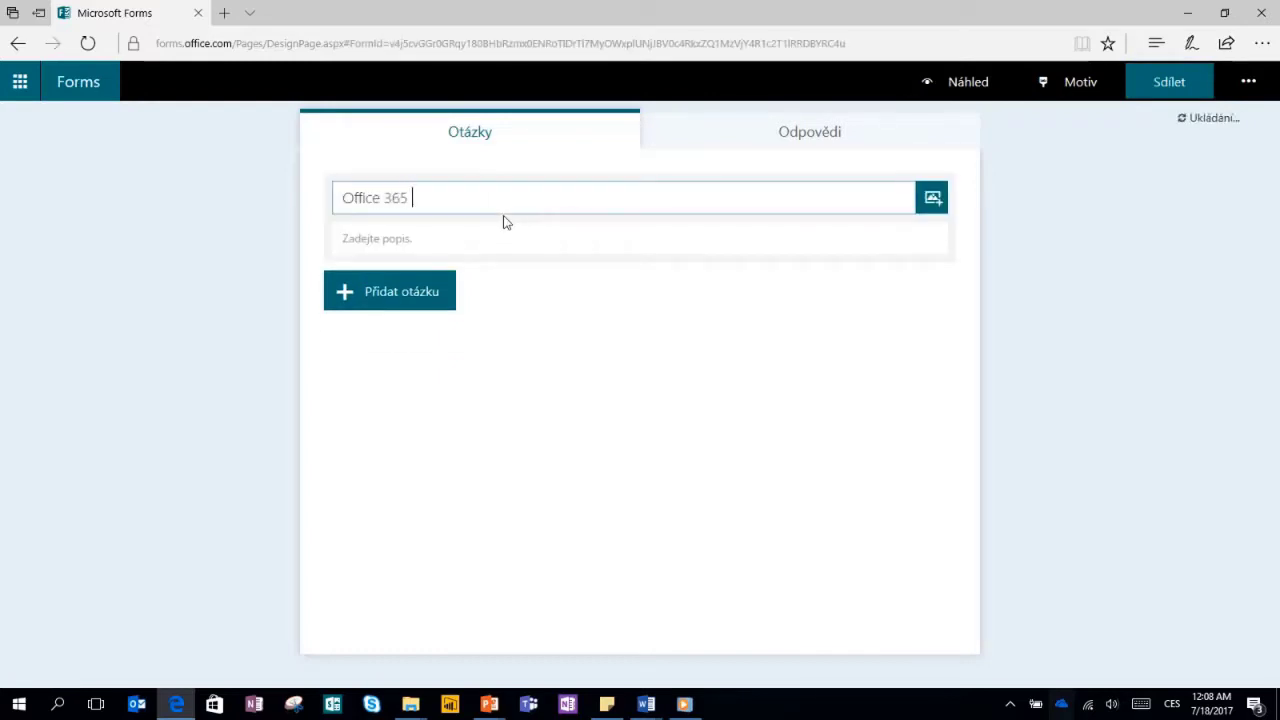
text(průzkum)
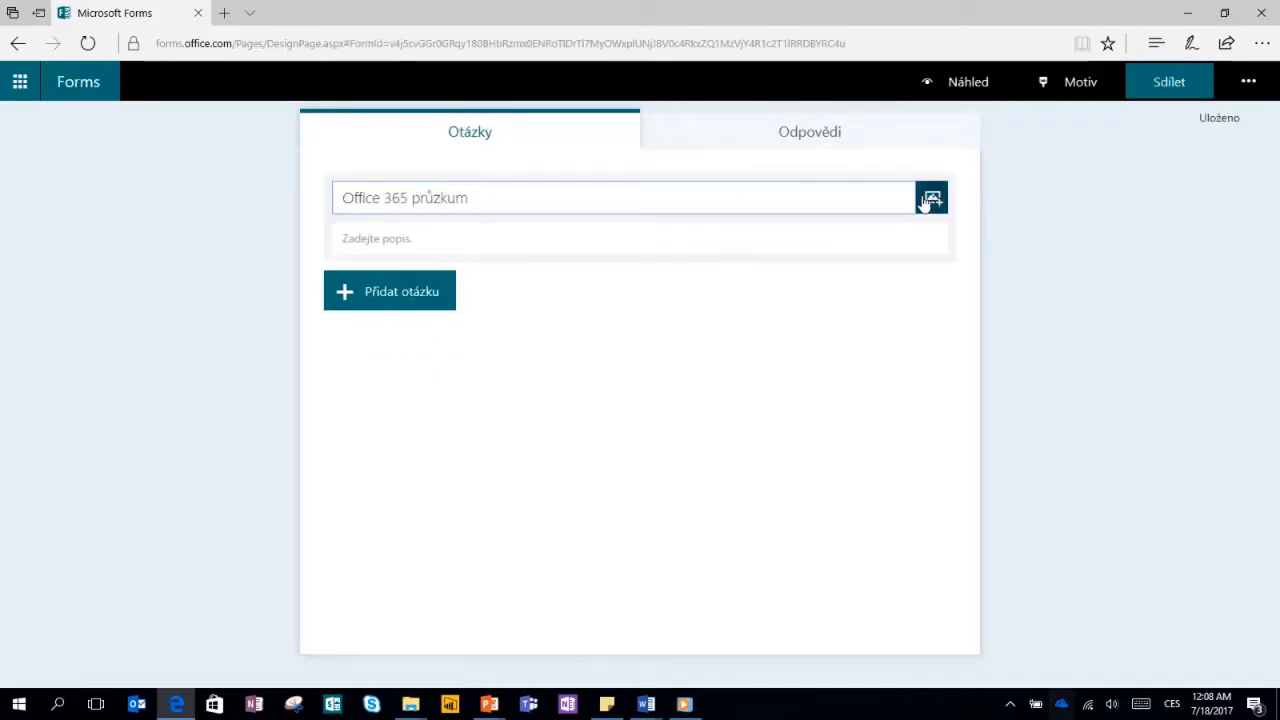
Add an Office 365 logo from a Bing image search beside the form title.
click(931, 197)
text(office)
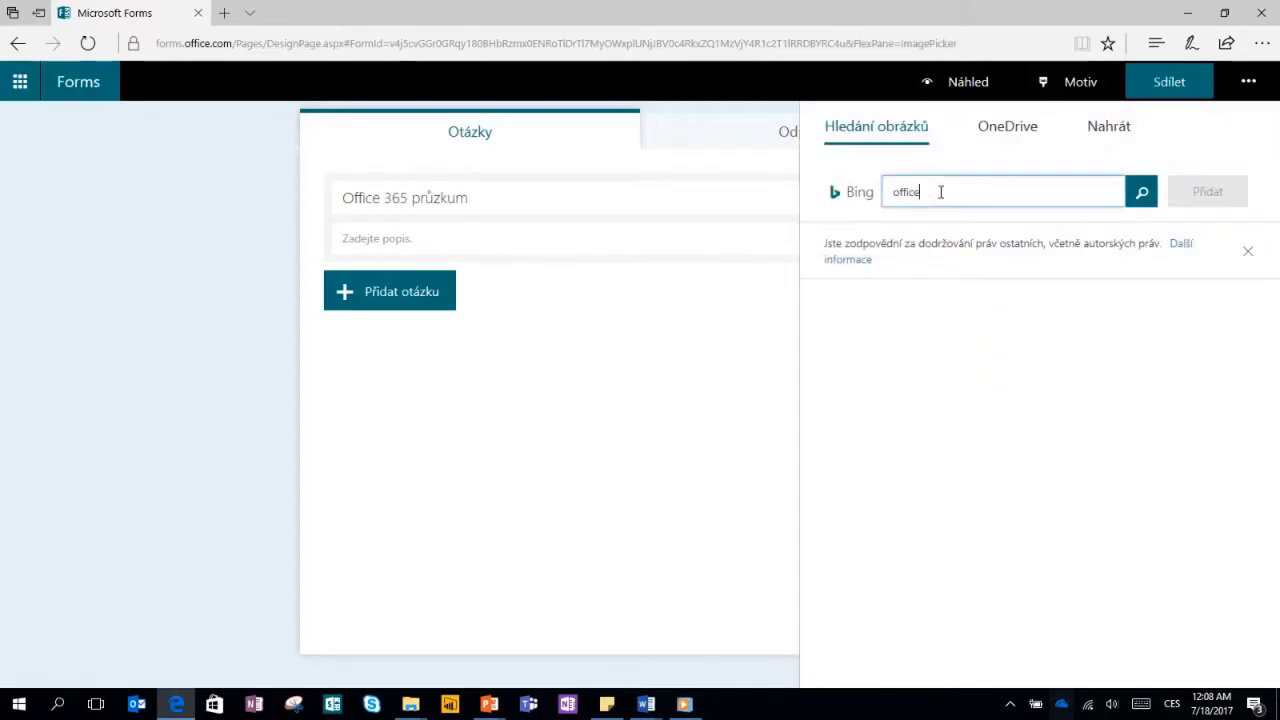
text( 365)
key(Return)
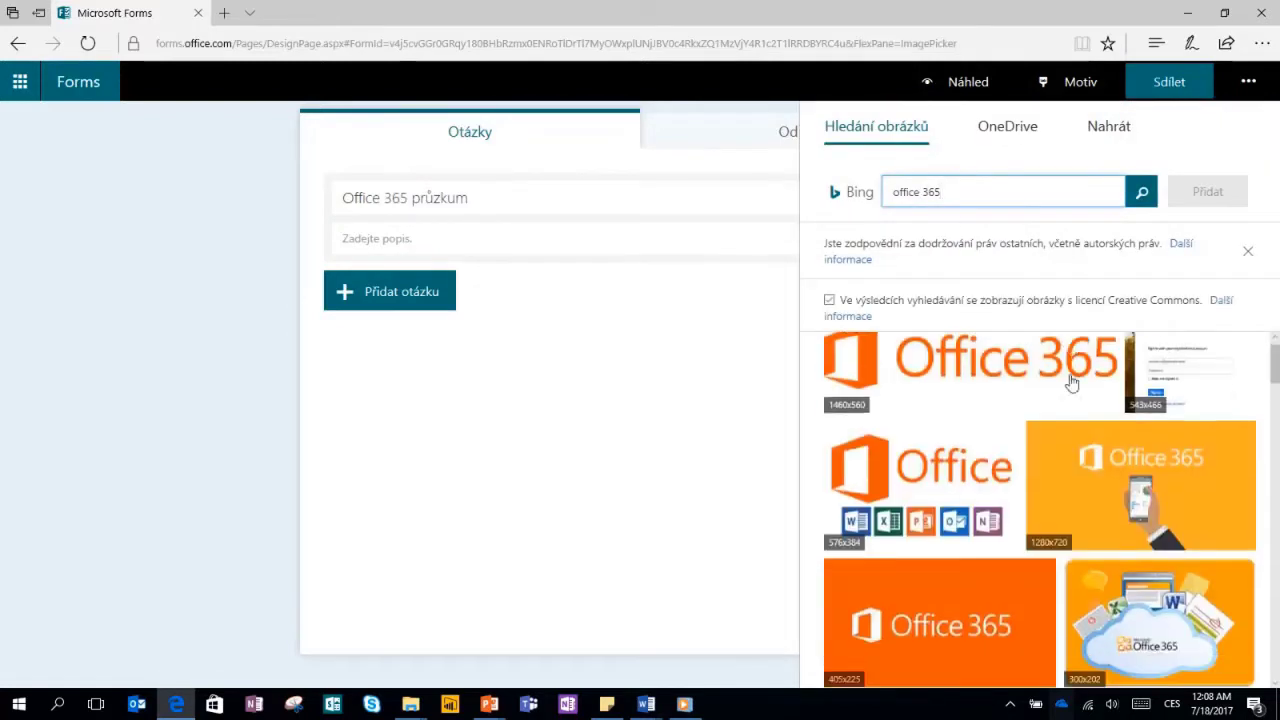
click(920, 528)
click(1205, 192)
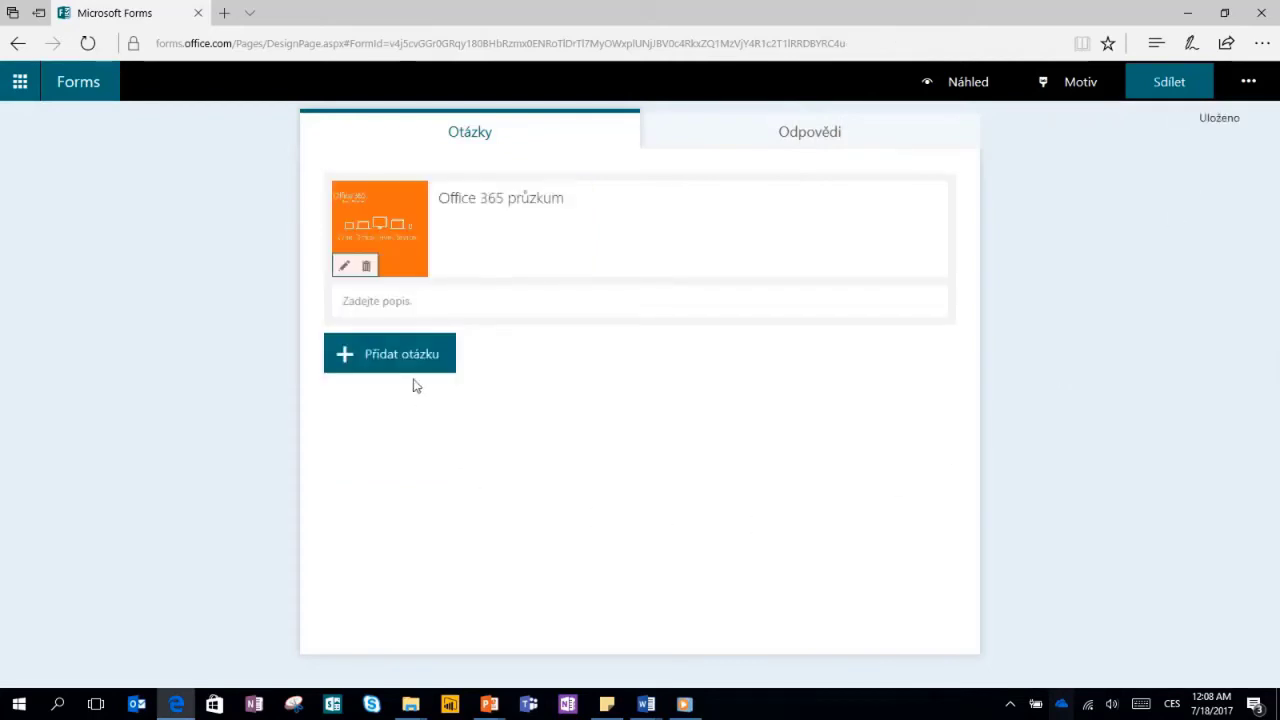
click(409, 355)
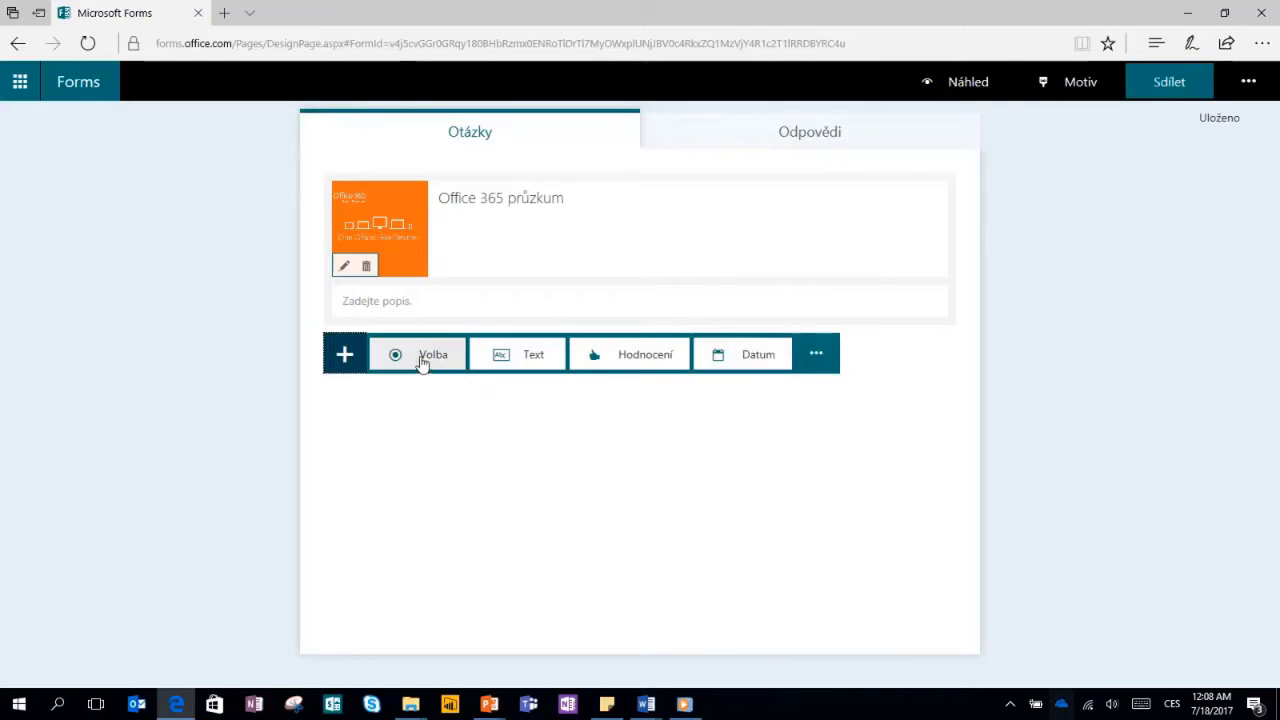
Add choice question 'Používáte Office 365?' with Ano, Ne, Plánuji, Neplánuji, allowing multiple answers, required.
click(423, 362)
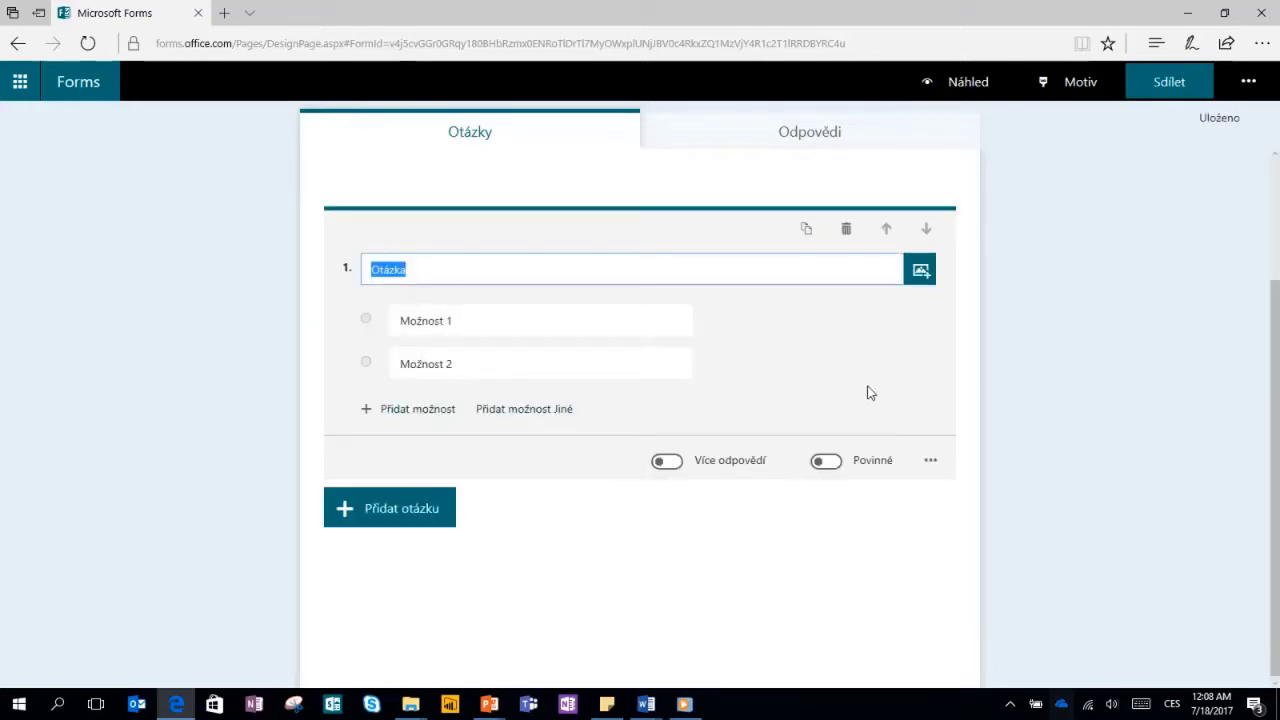
text(Používáte)
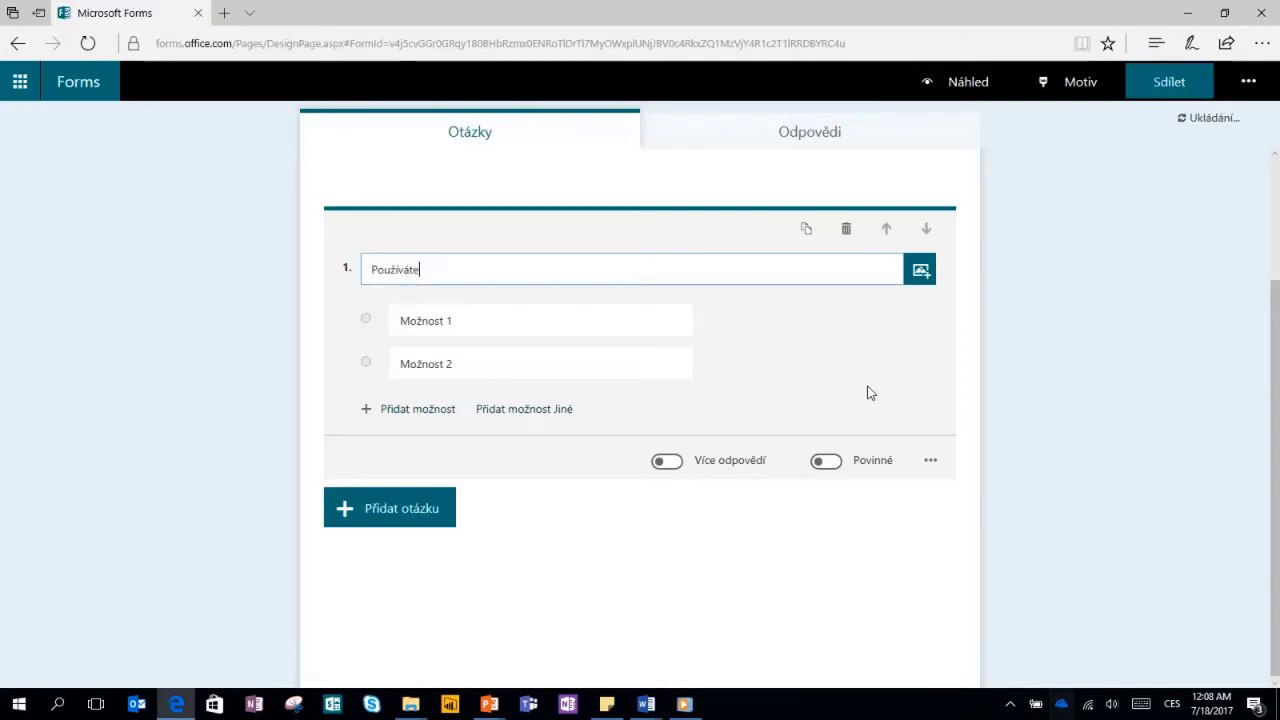
text( Office 365)
text(?)
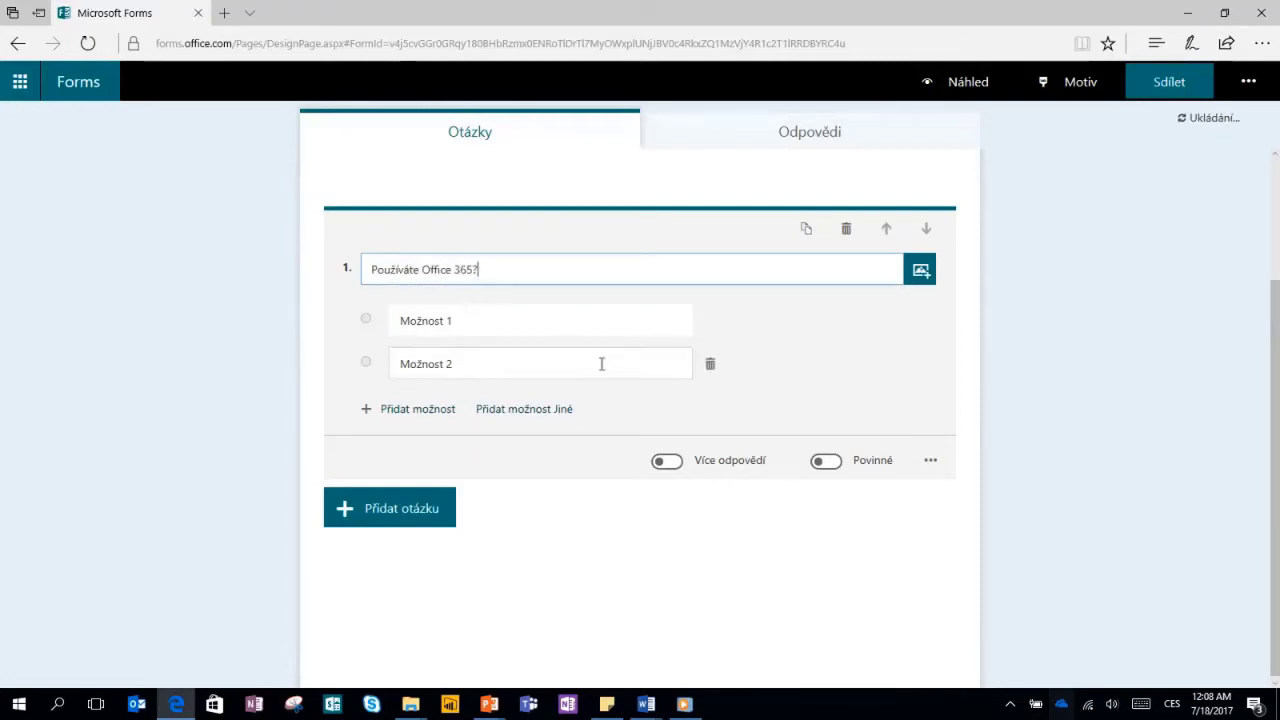
click(537, 326)
text(Ano)
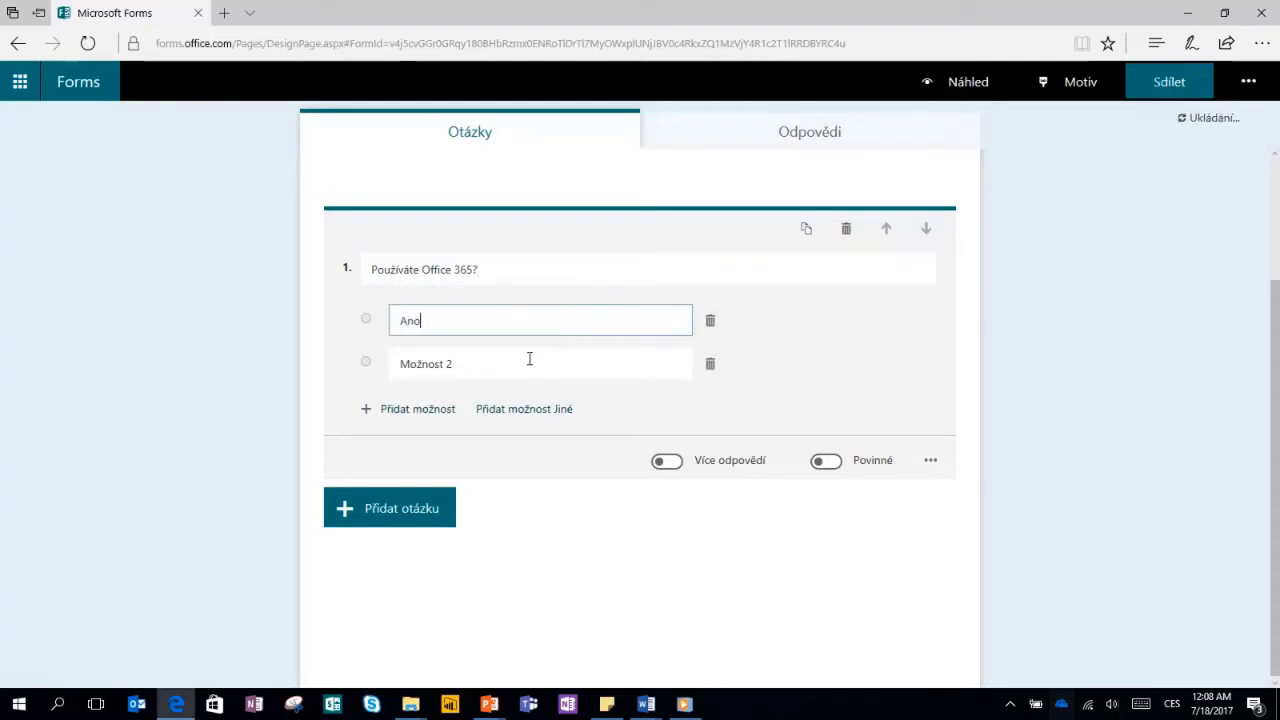
click(529, 363)
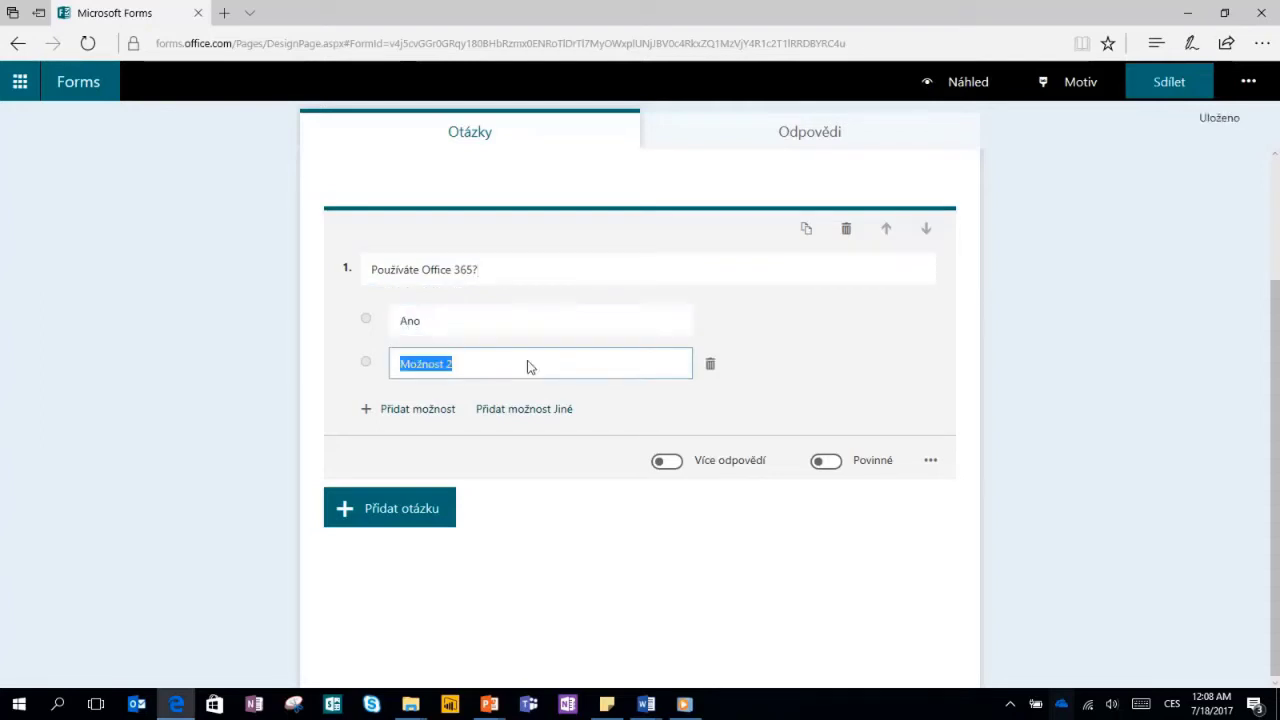
text(Ne)
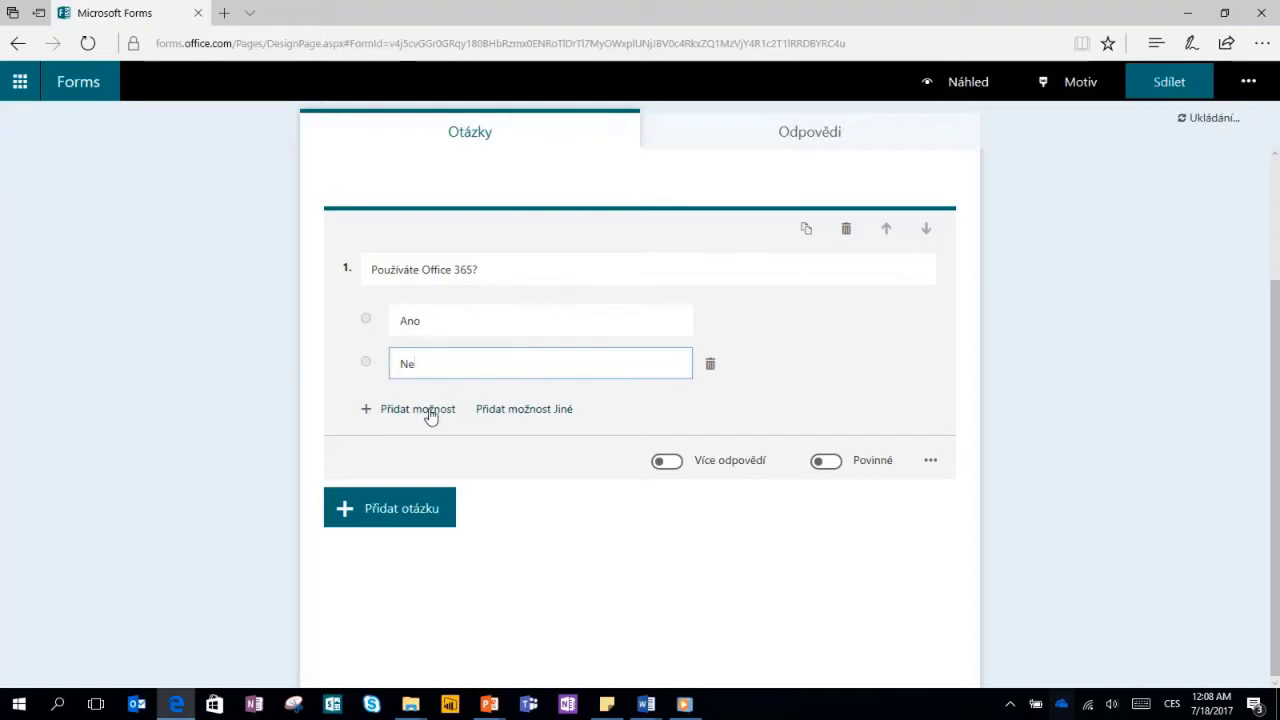
click(428, 410)
text(Plánu)
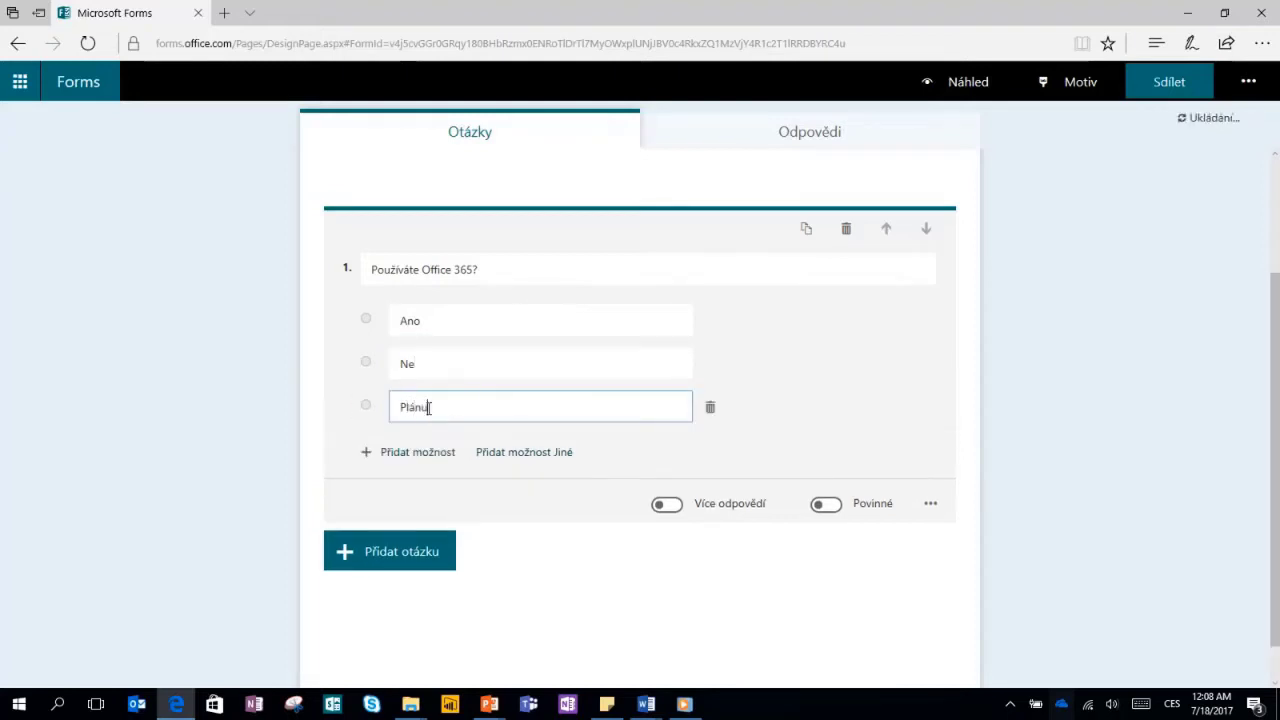
text(ji)
click(426, 452)
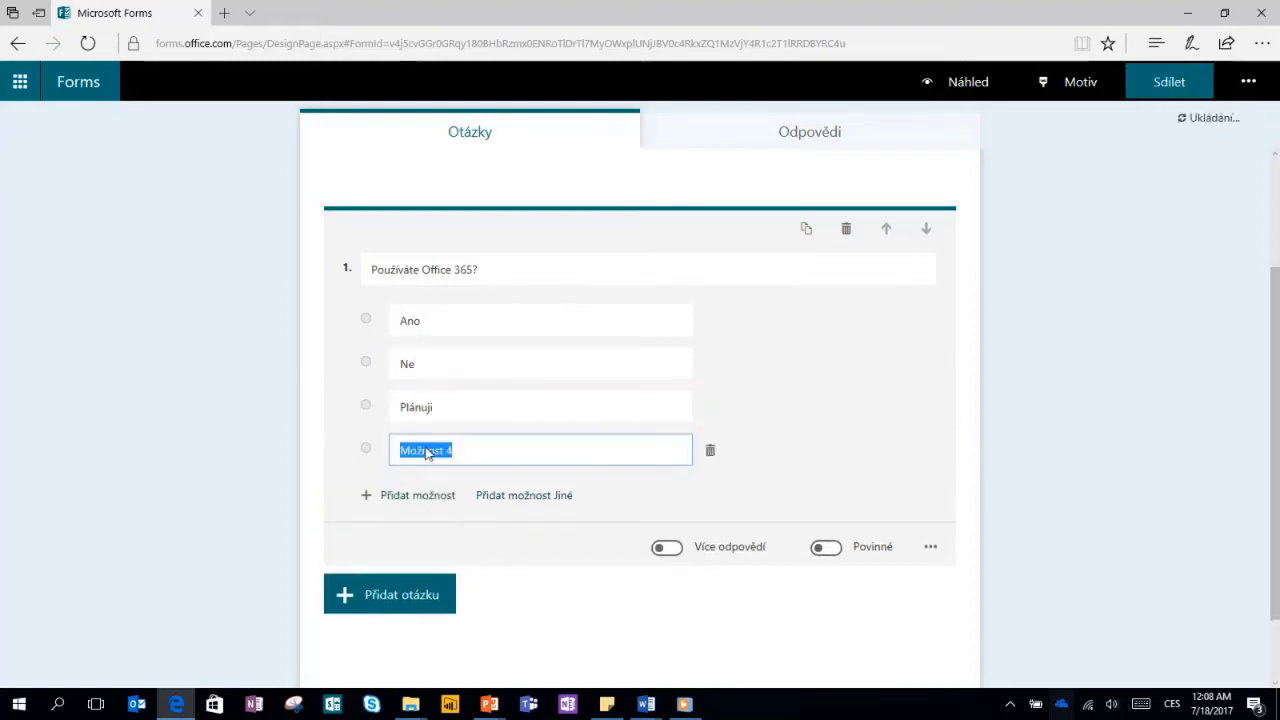
text(Neplánuji)
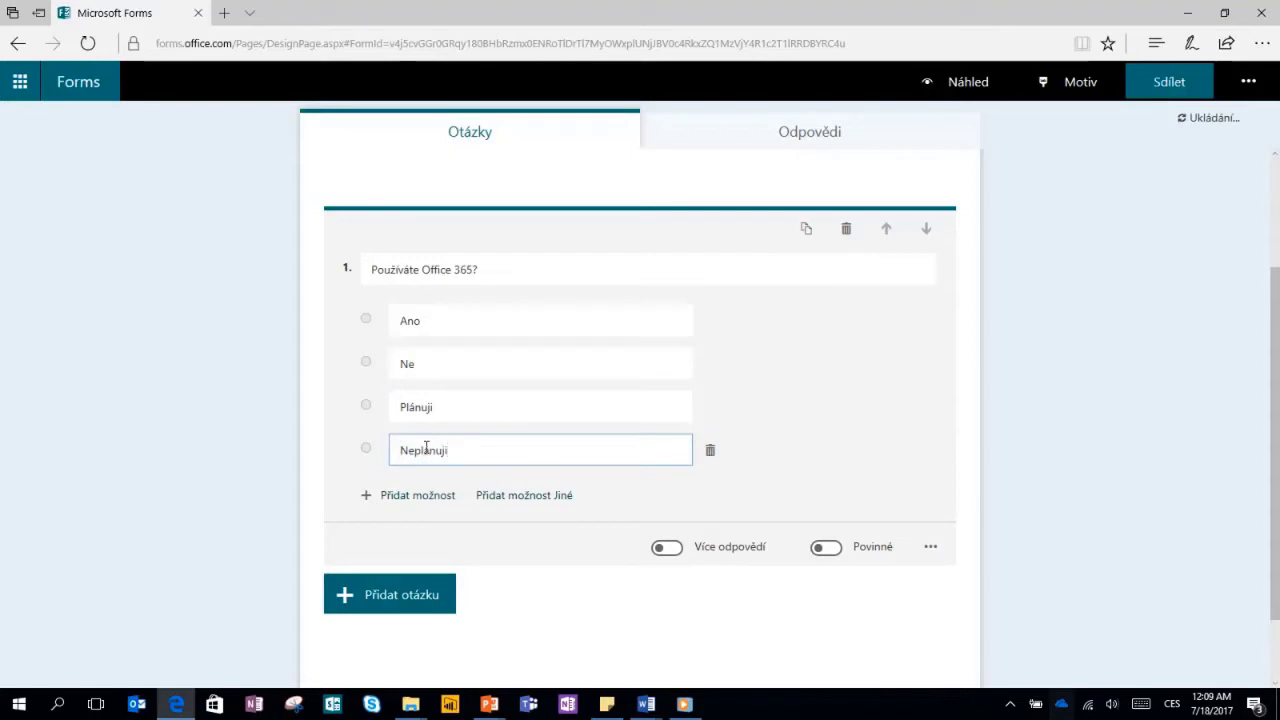
click(667, 548)
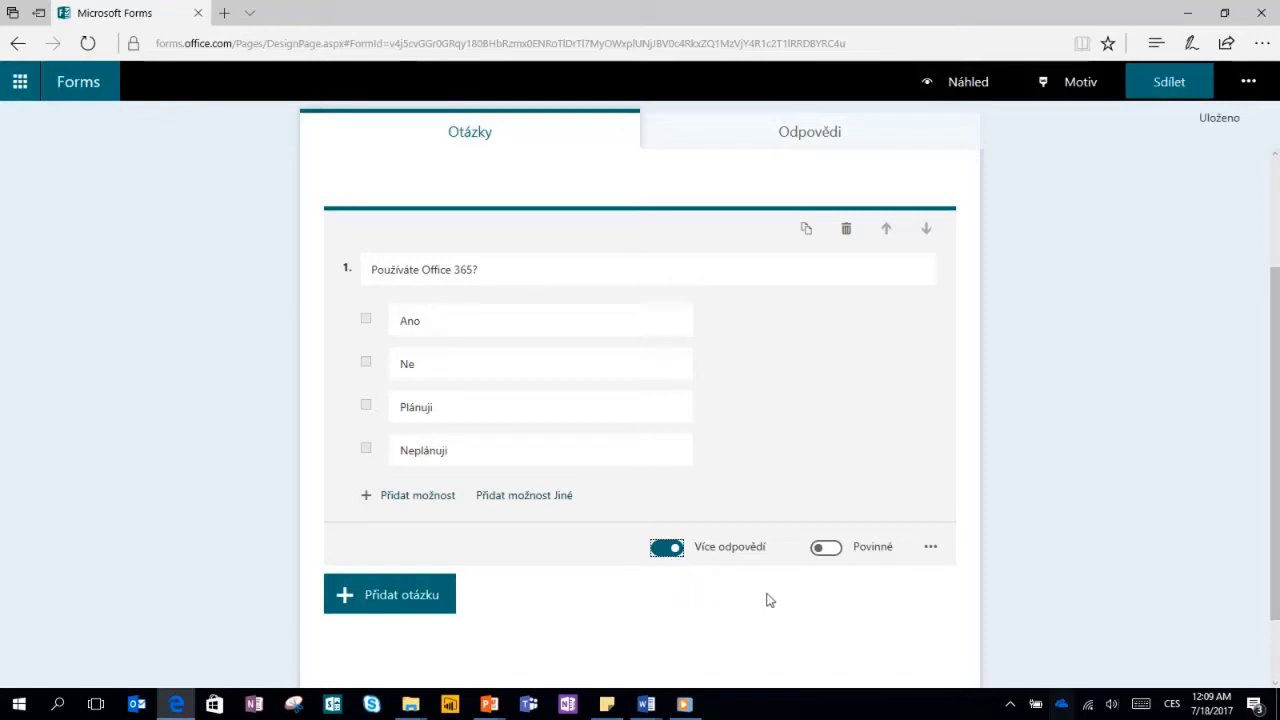
click(830, 553)
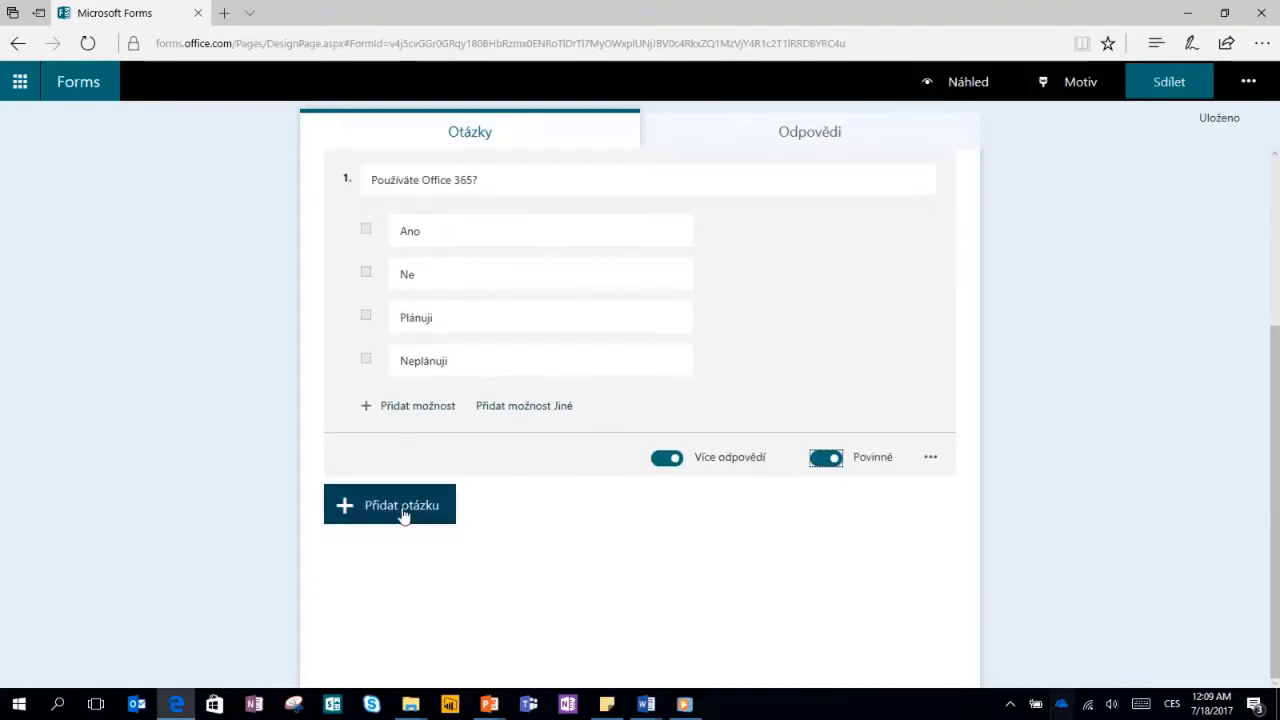
Add text question 'Jaká aplikace Office 365 je Vaše nejoblíbenější?' with long answers enabled.
click(403, 514)
click(527, 515)
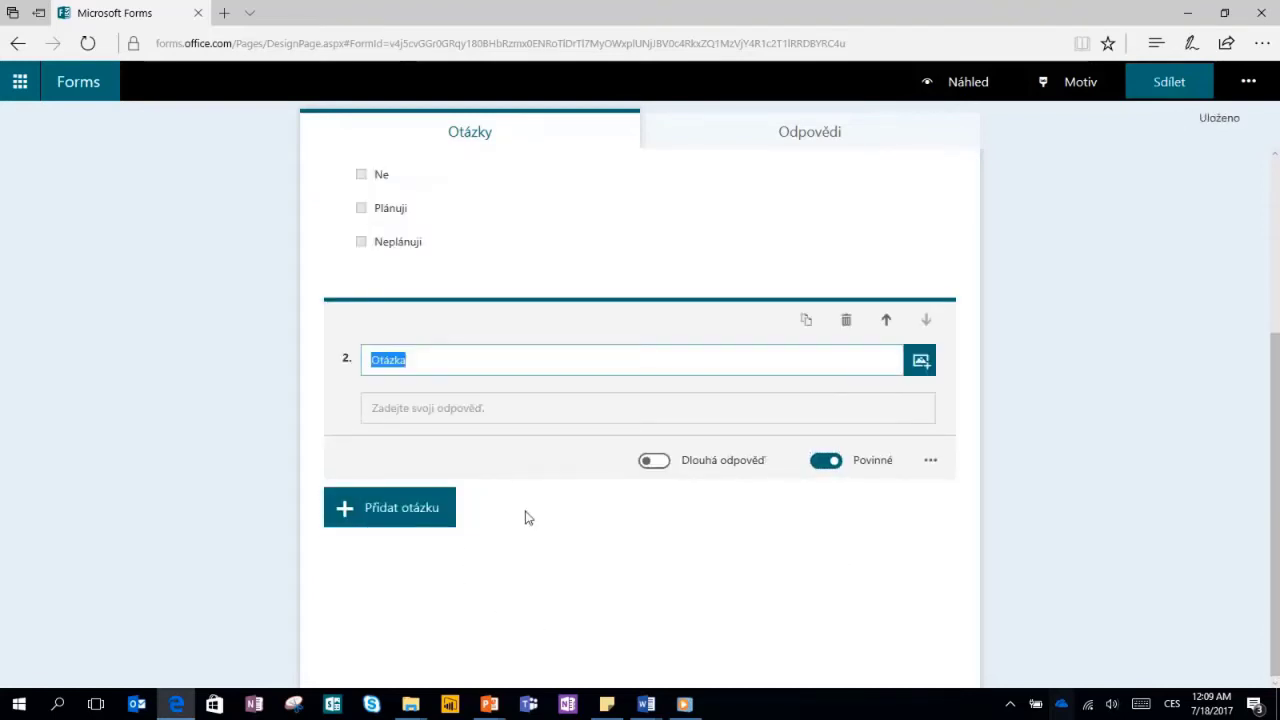
text(Jaká aplikace Office 365 je Vaše nejoblíbeněj)
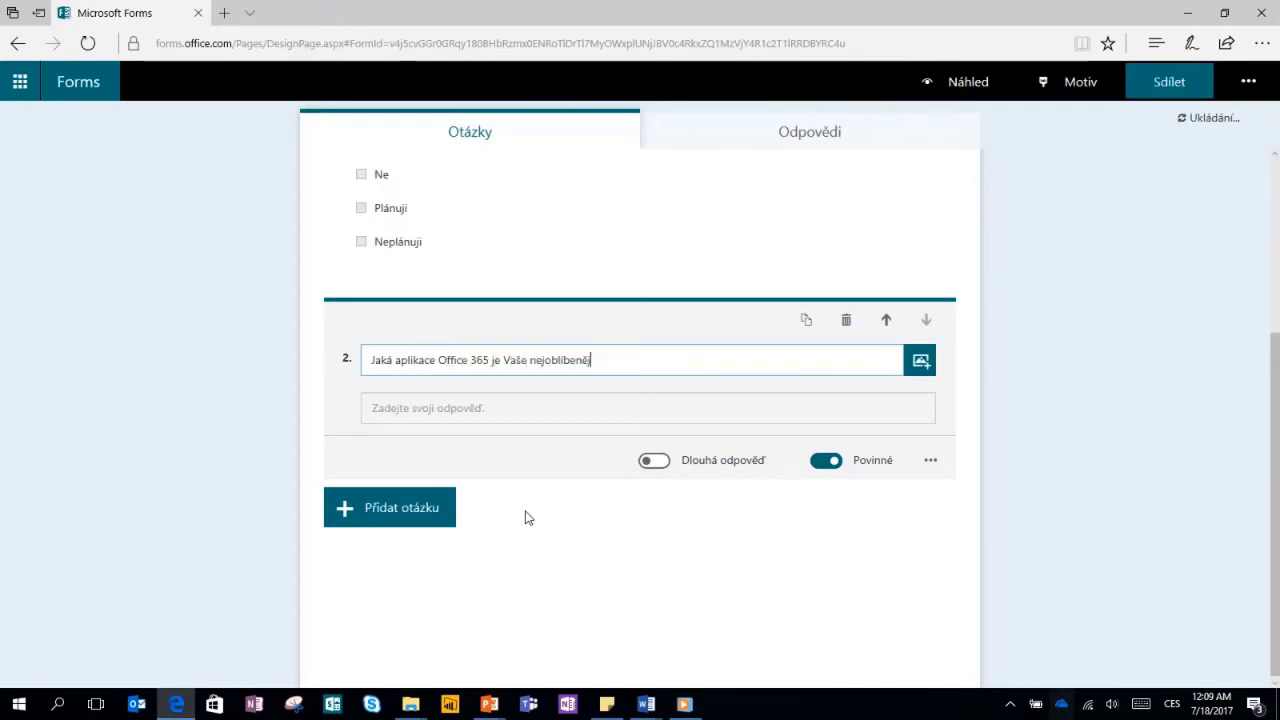
text(ší)
click(656, 462)
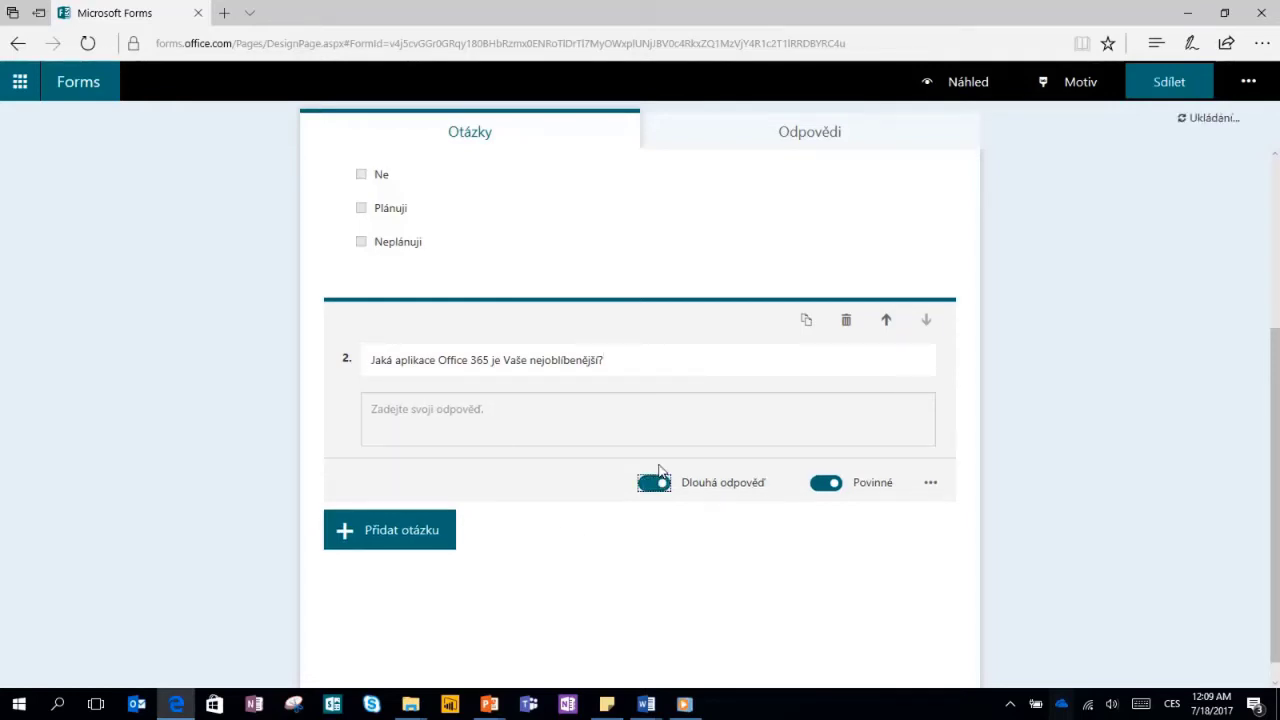
click(417, 537)
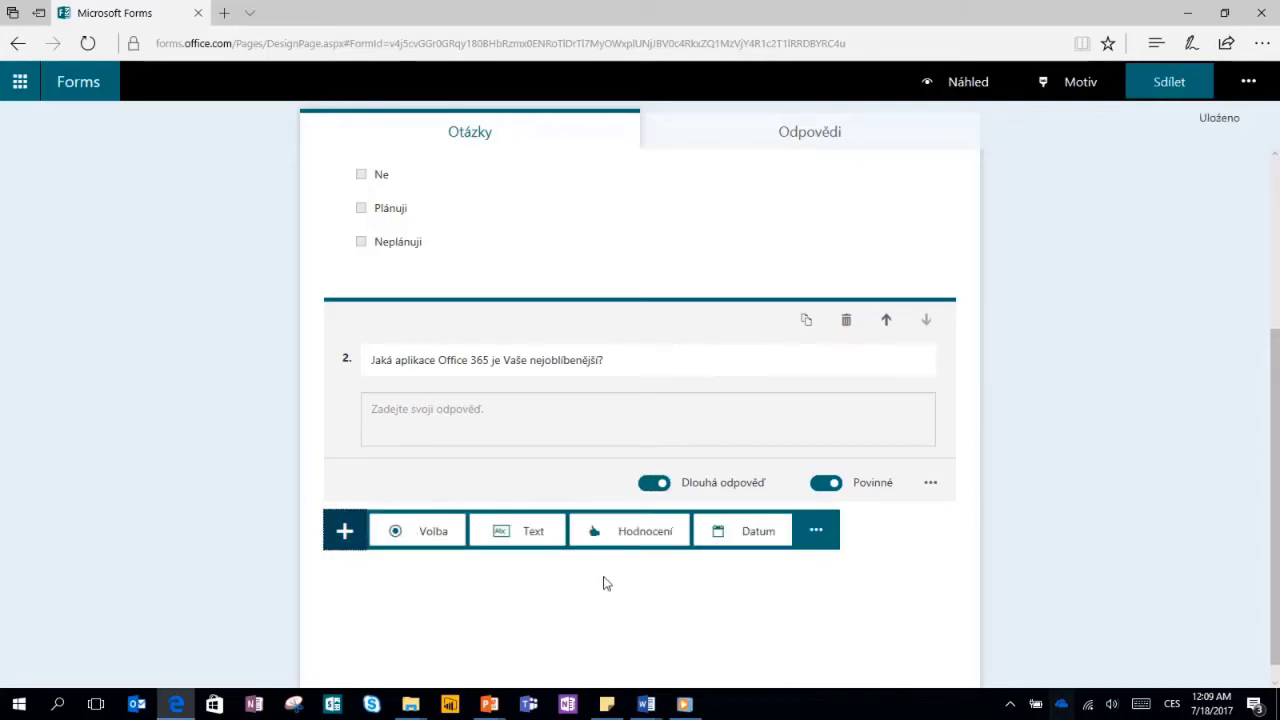
Add a 10-level rating question 'Jak se Vám líbí Office 365?', trying numbers but keeping stars.
click(630, 531)
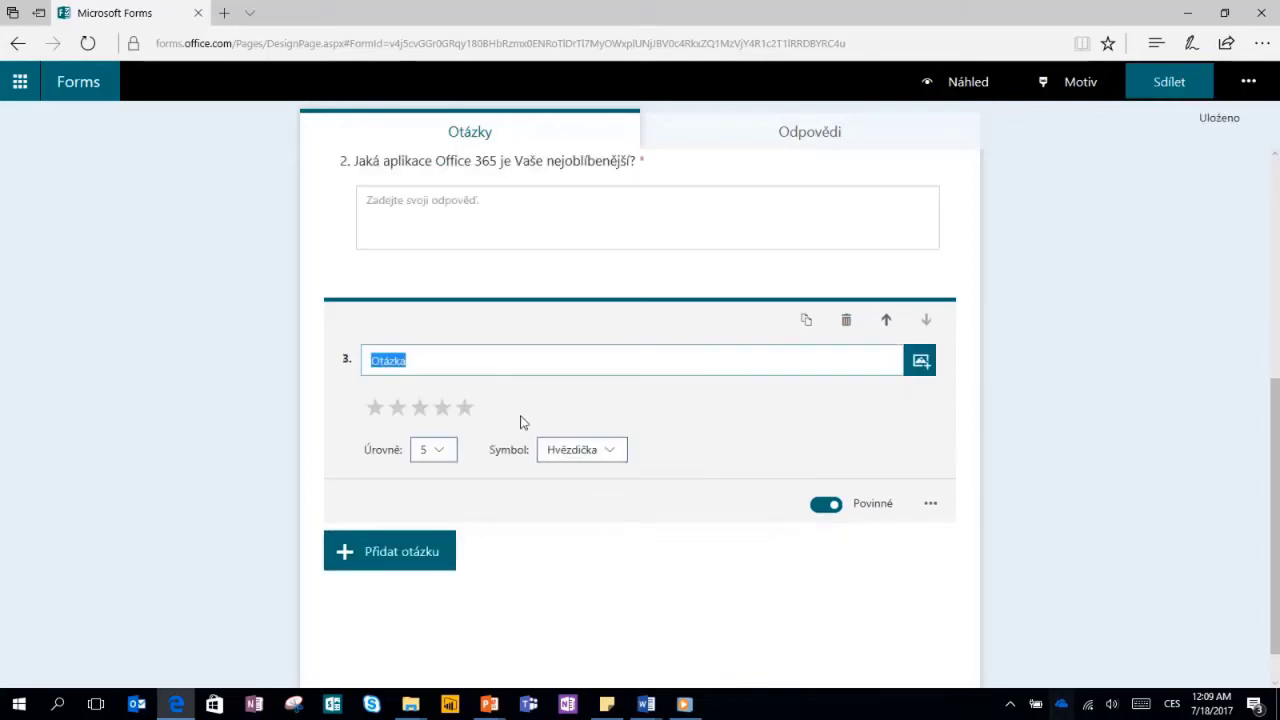
text(Jak se Vám líbí Office )
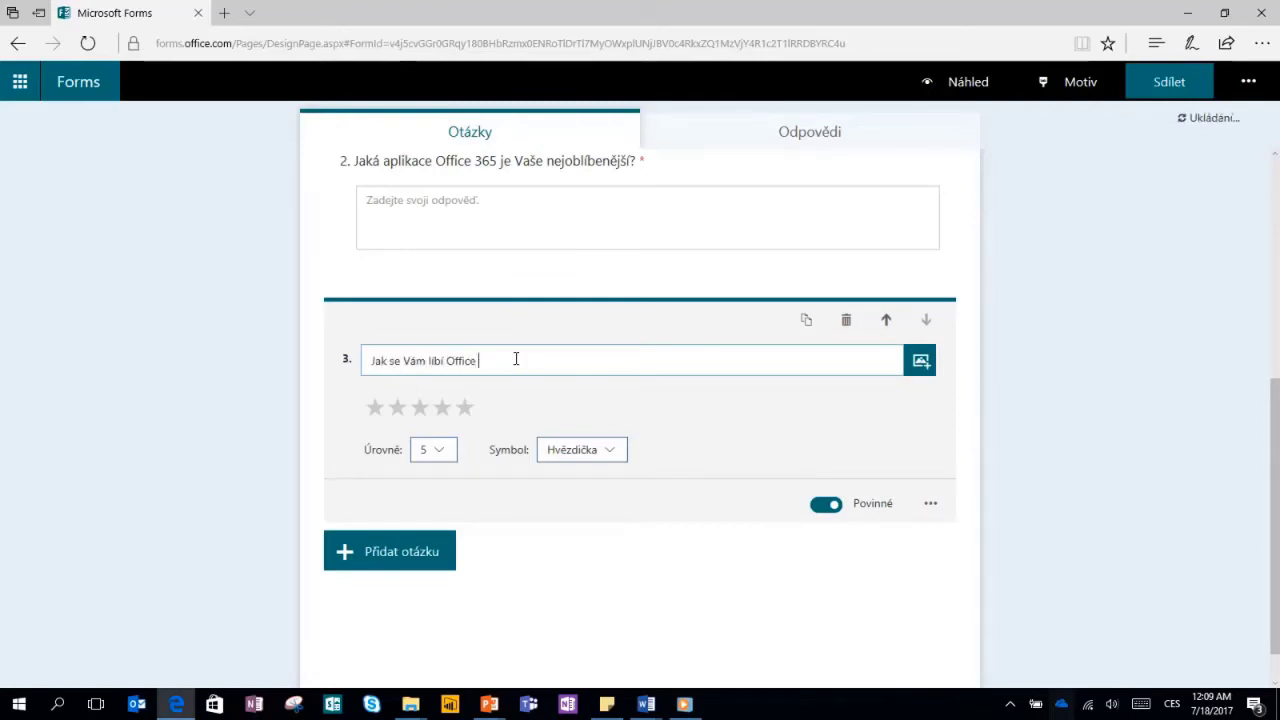
text(365?)
click(440, 450)
click(437, 509)
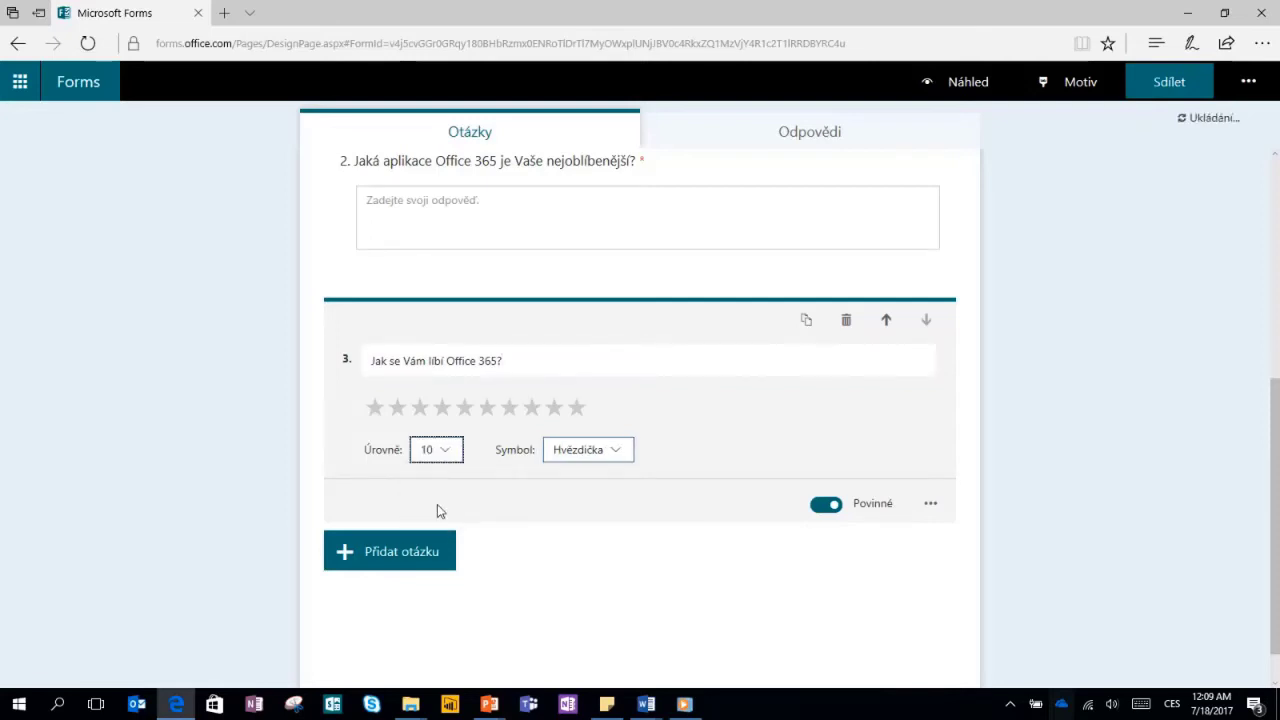
click(612, 453)
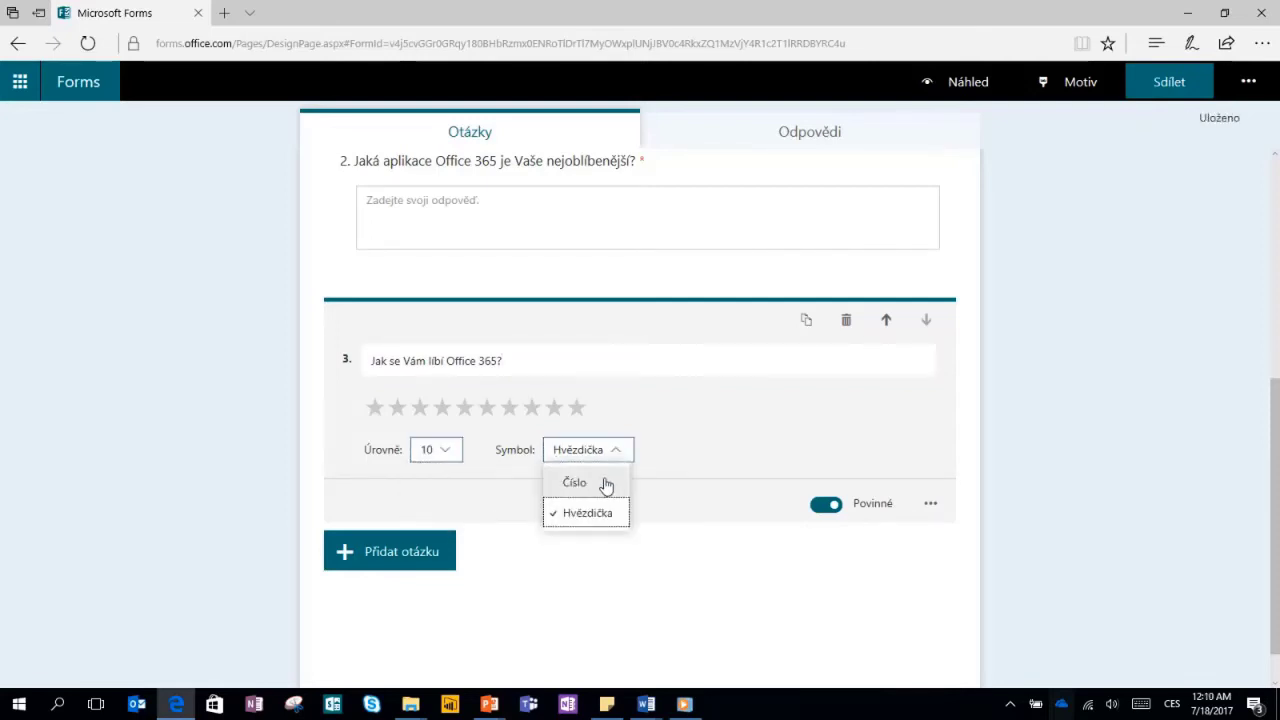
click(604, 486)
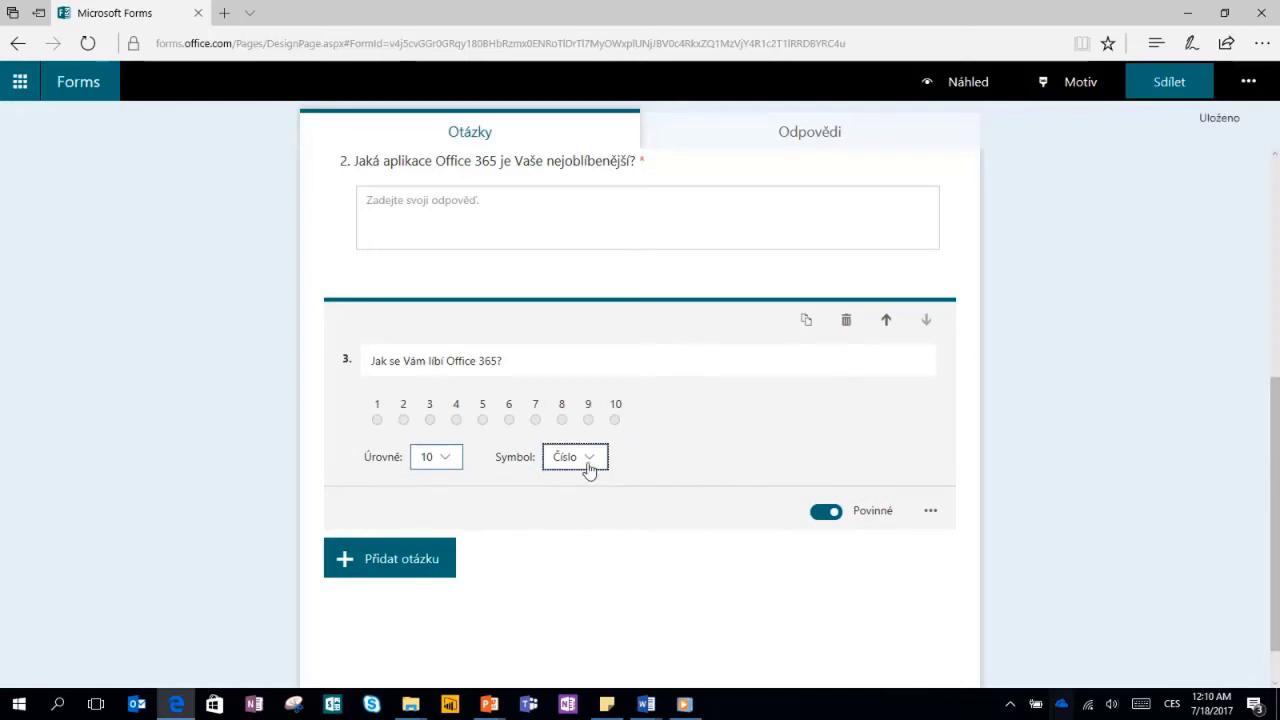
click(585, 463)
click(583, 518)
Add the date question 'Kdy jste začali studovat na vysoké škole?'.
click(400, 555)
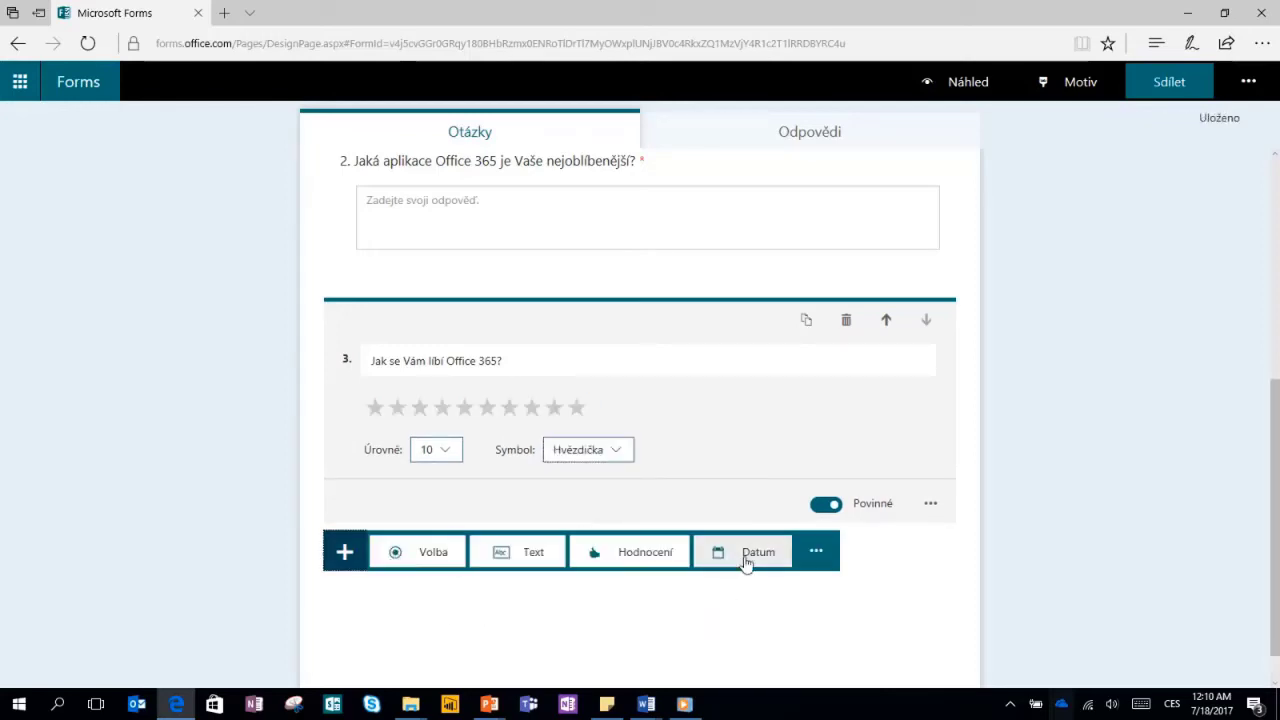
click(748, 560)
text(Kdy jste začali studov)
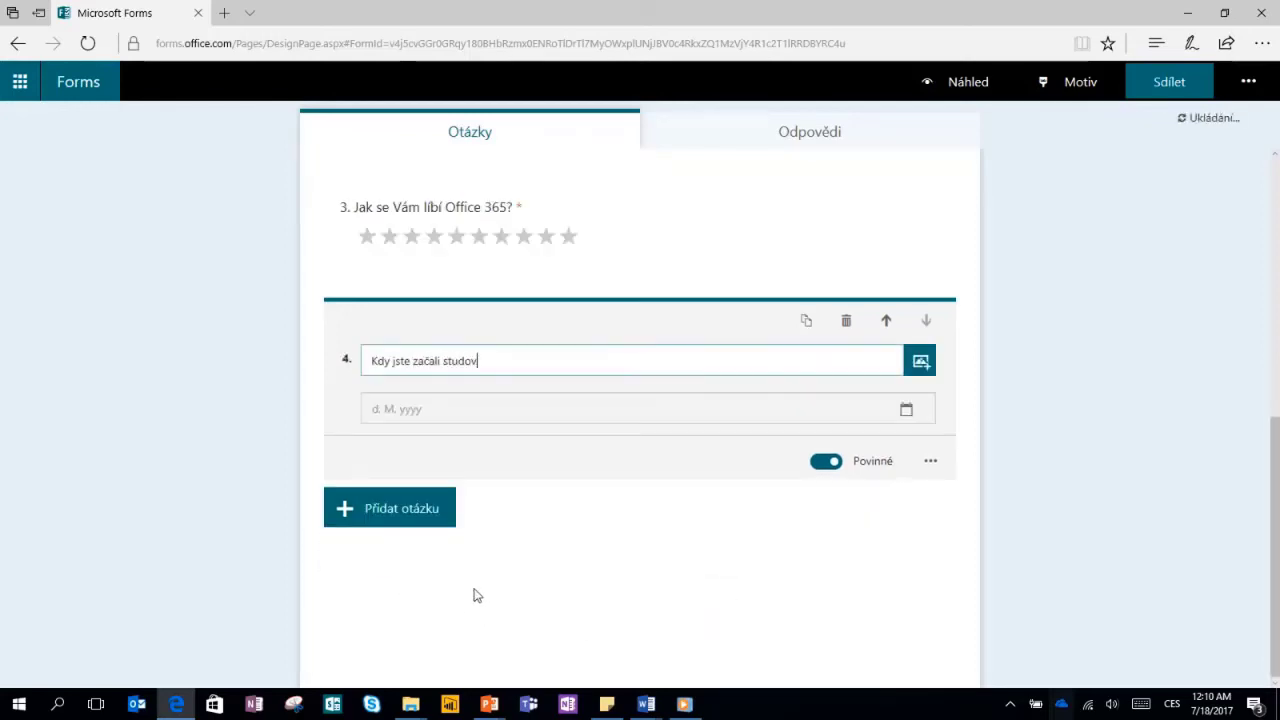
text(at na vysoké škole?)
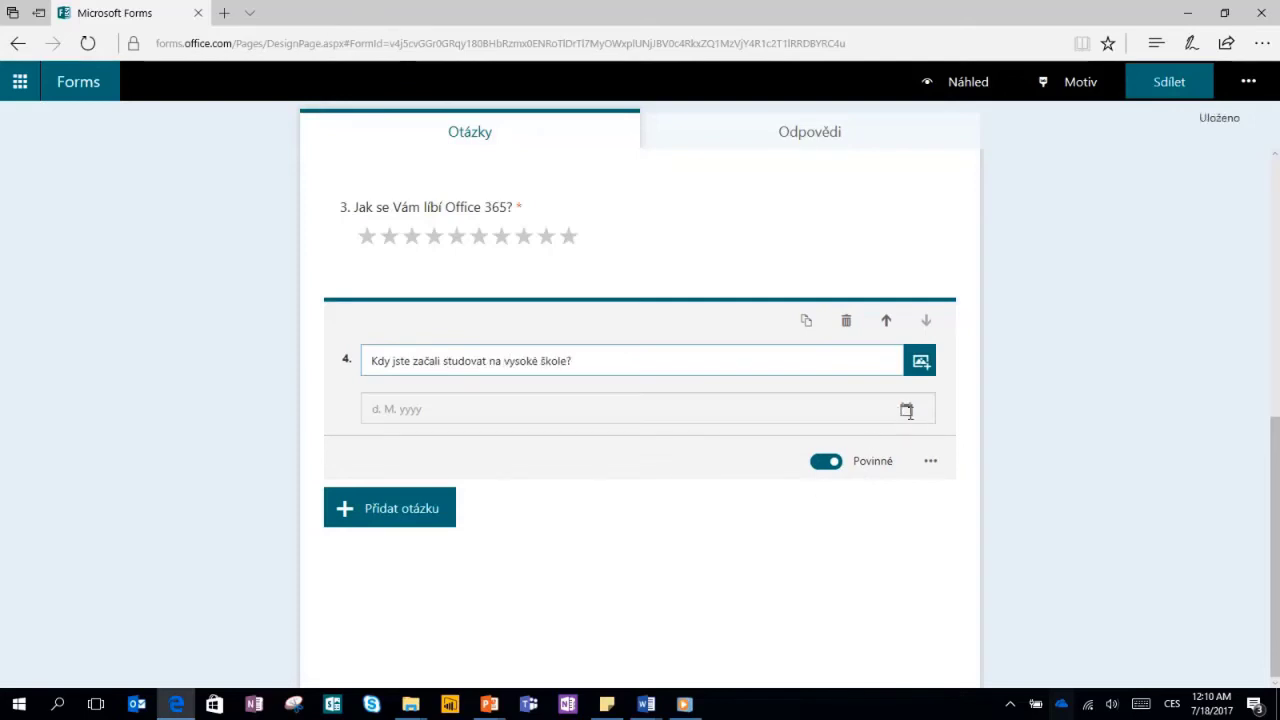
Apply the sky-with-clouds theme to the form.
scroll(1068, 484, up, 6)
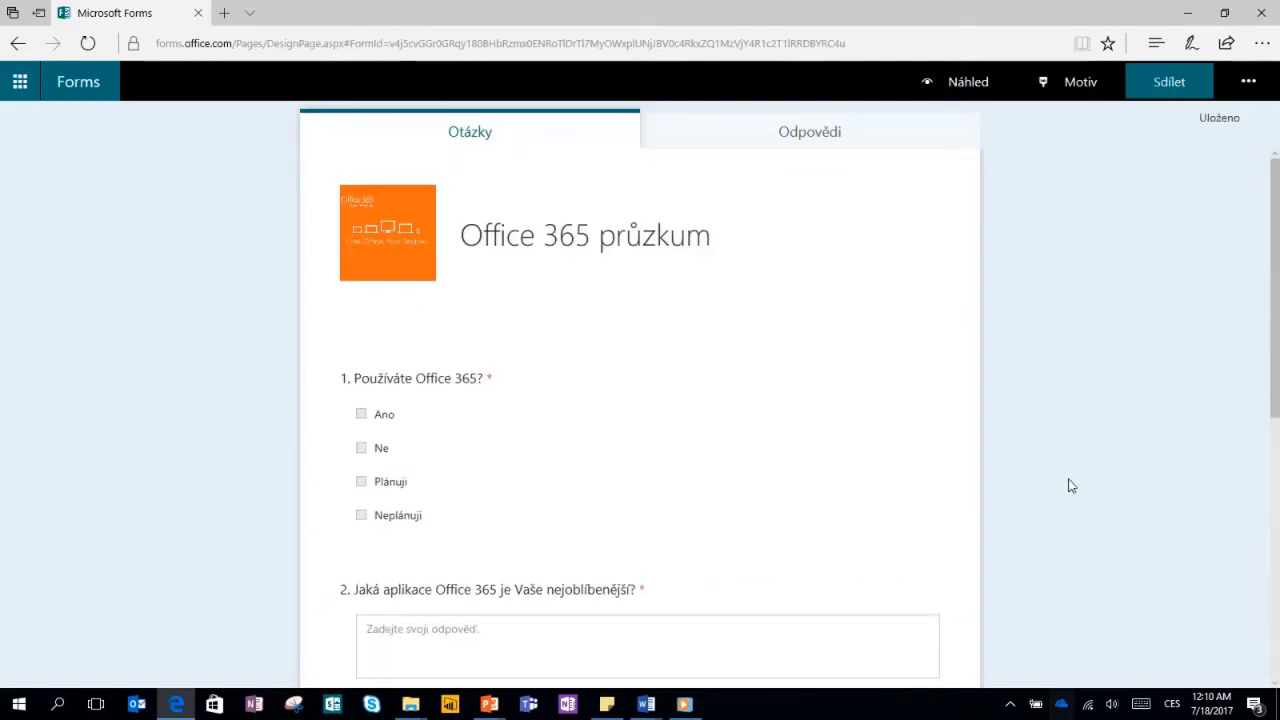
click(1068, 83)
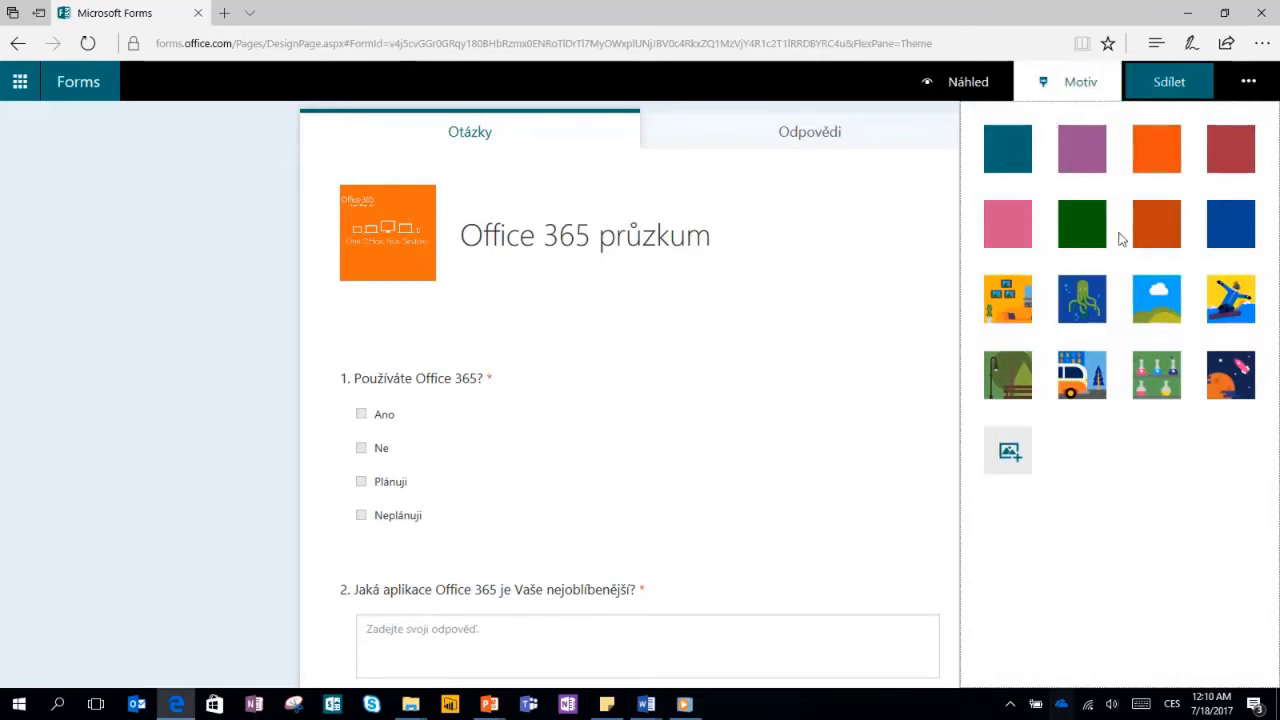
click(1155, 310)
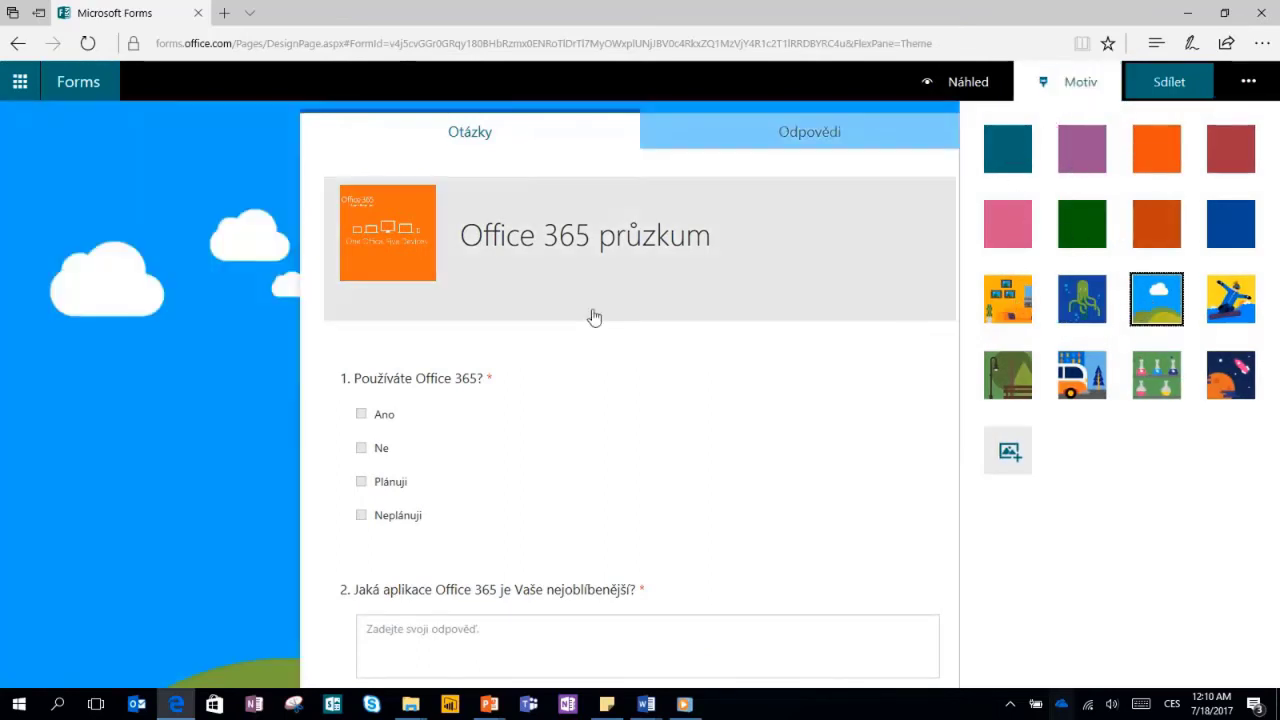
click(224, 378)
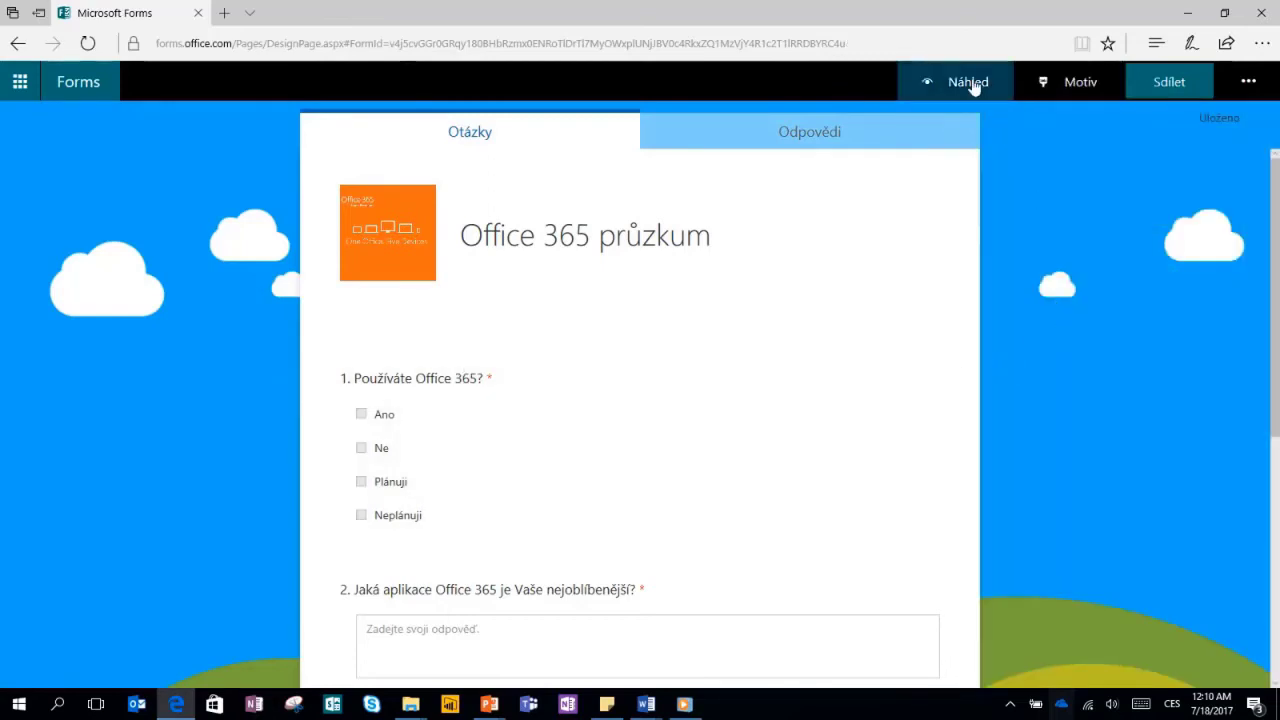
click(970, 84)
click(825, 88)
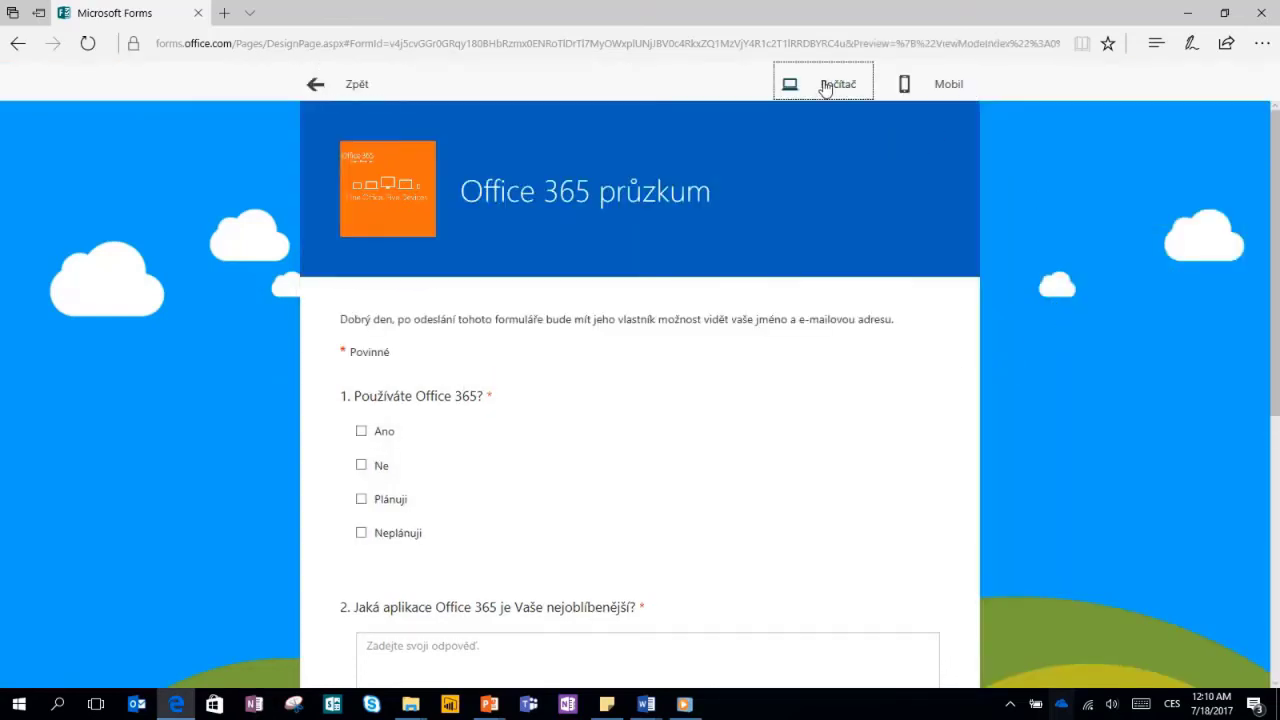
click(948, 88)
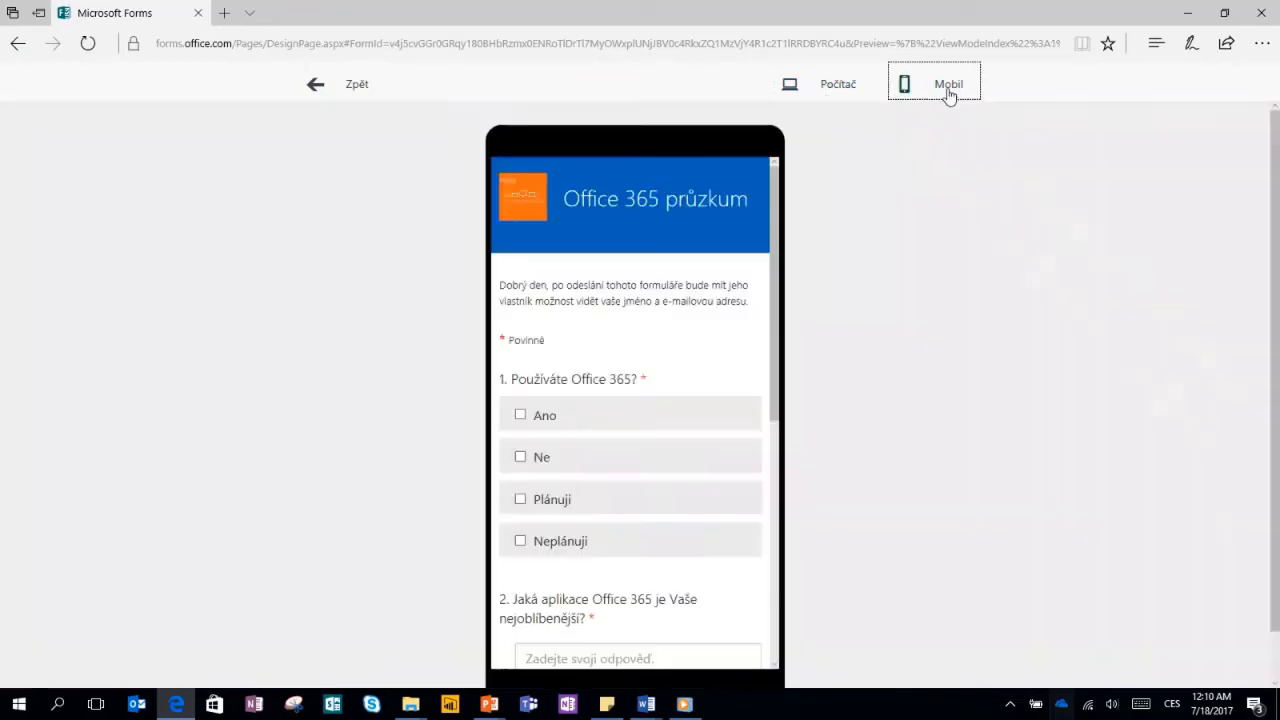
mouse_move(777, 257)
mouse_down()
mouse_move(778, 478)
mouse_move(785, 251)
mouse_up()
click(314, 84)
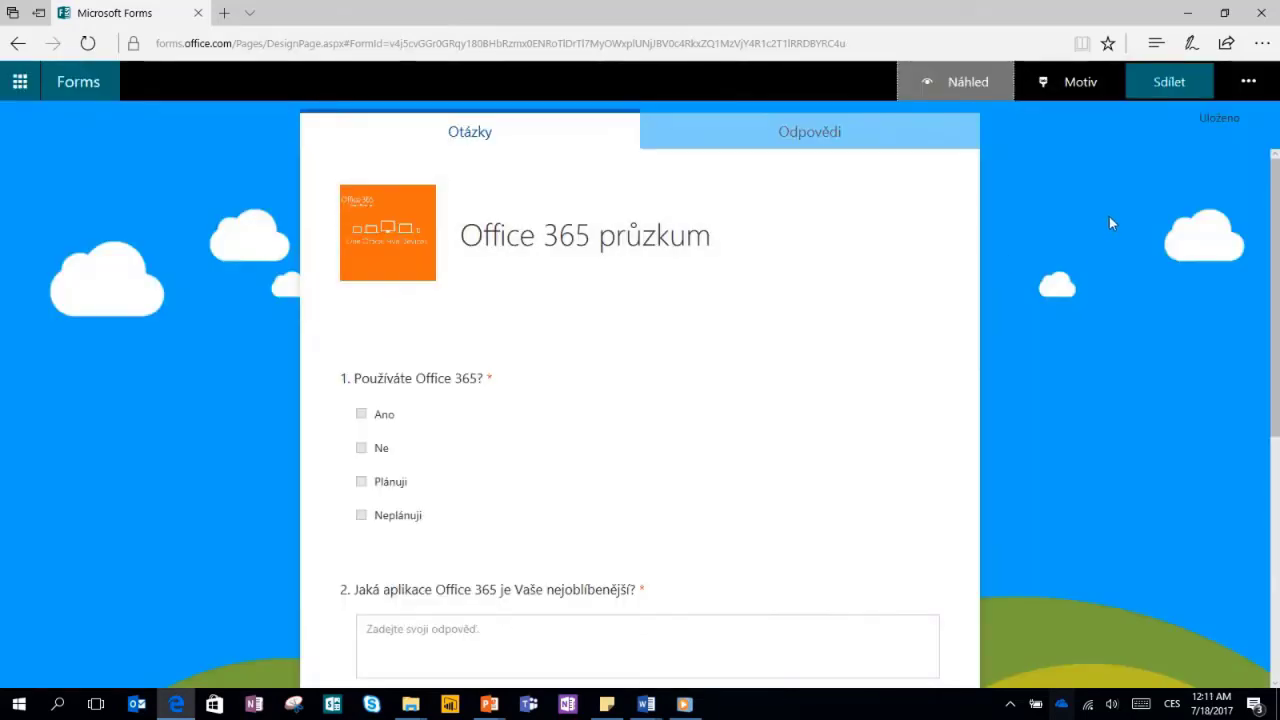
Copy the form's response link, view its QR code, and copy the embed code.
click(1172, 86)
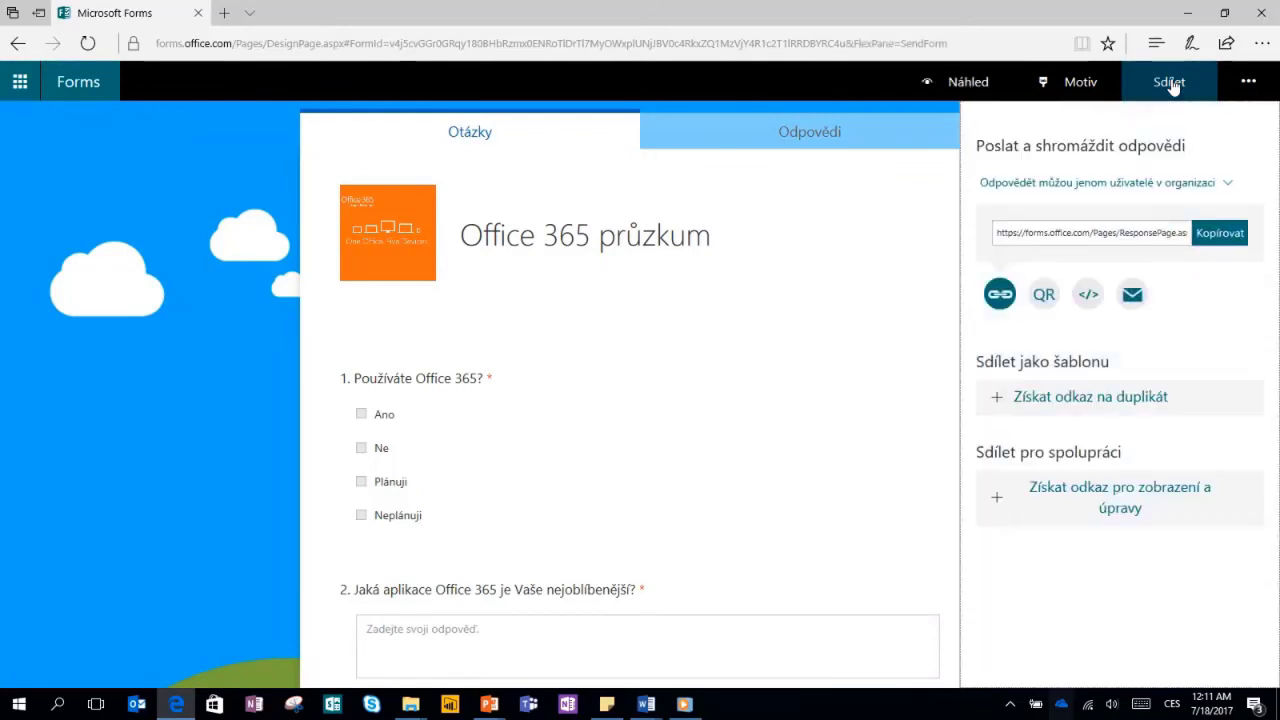
click(1220, 236)
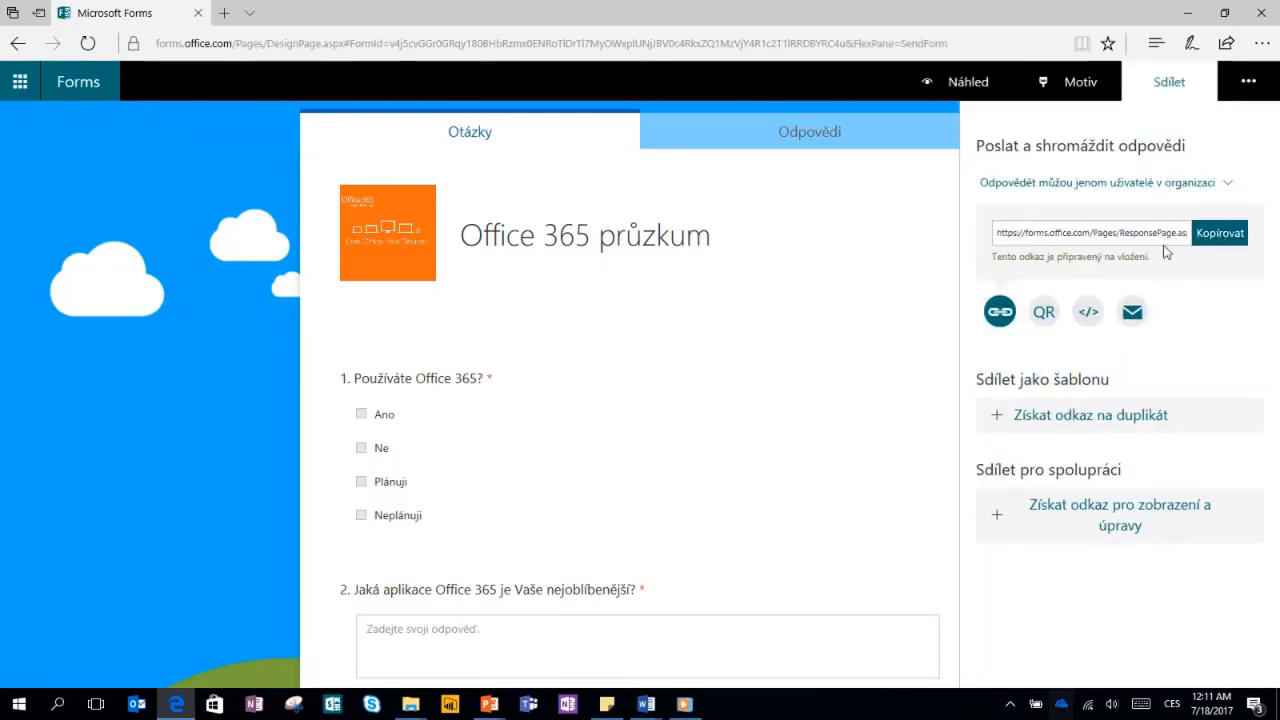
click(1046, 316)
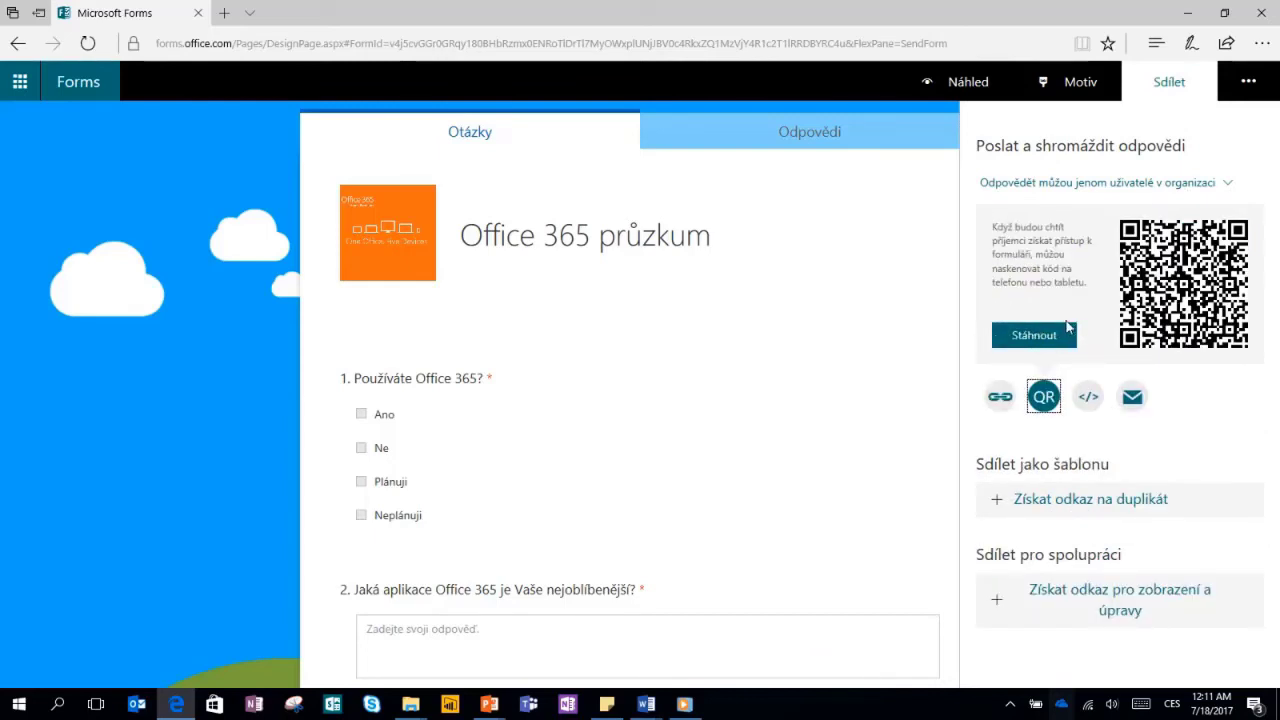
click(1089, 399)
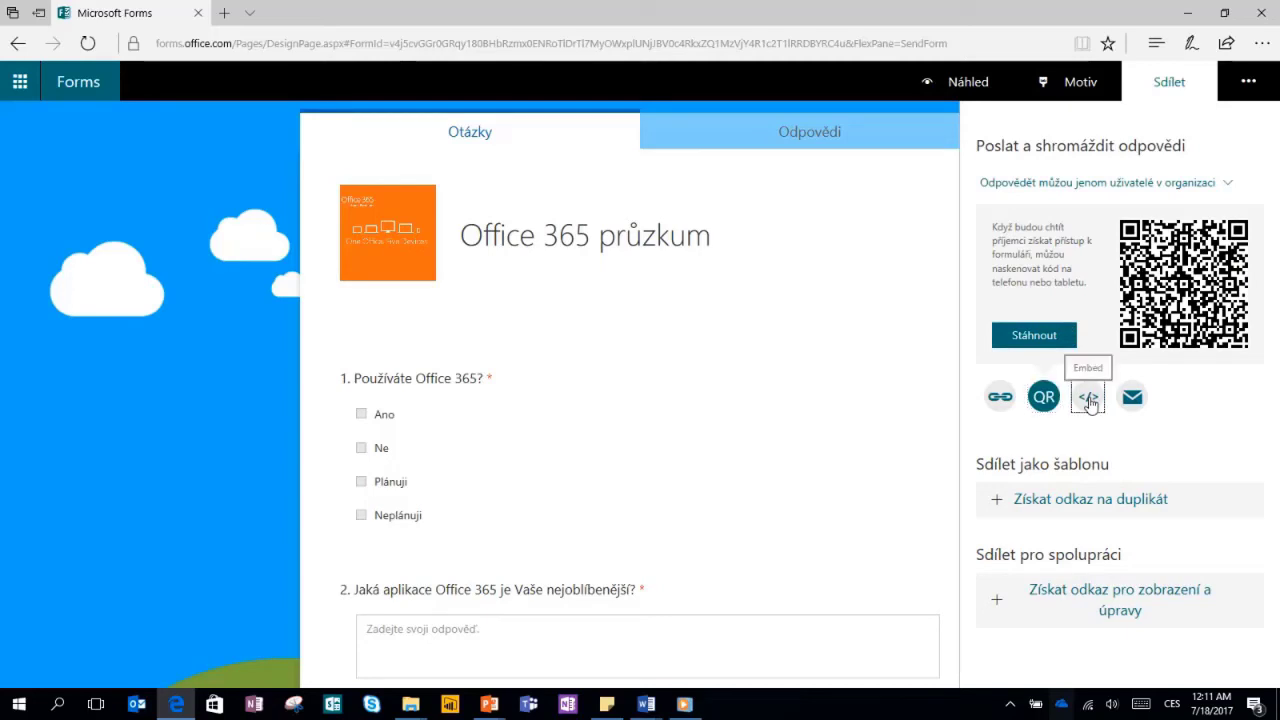
click(1089, 400)
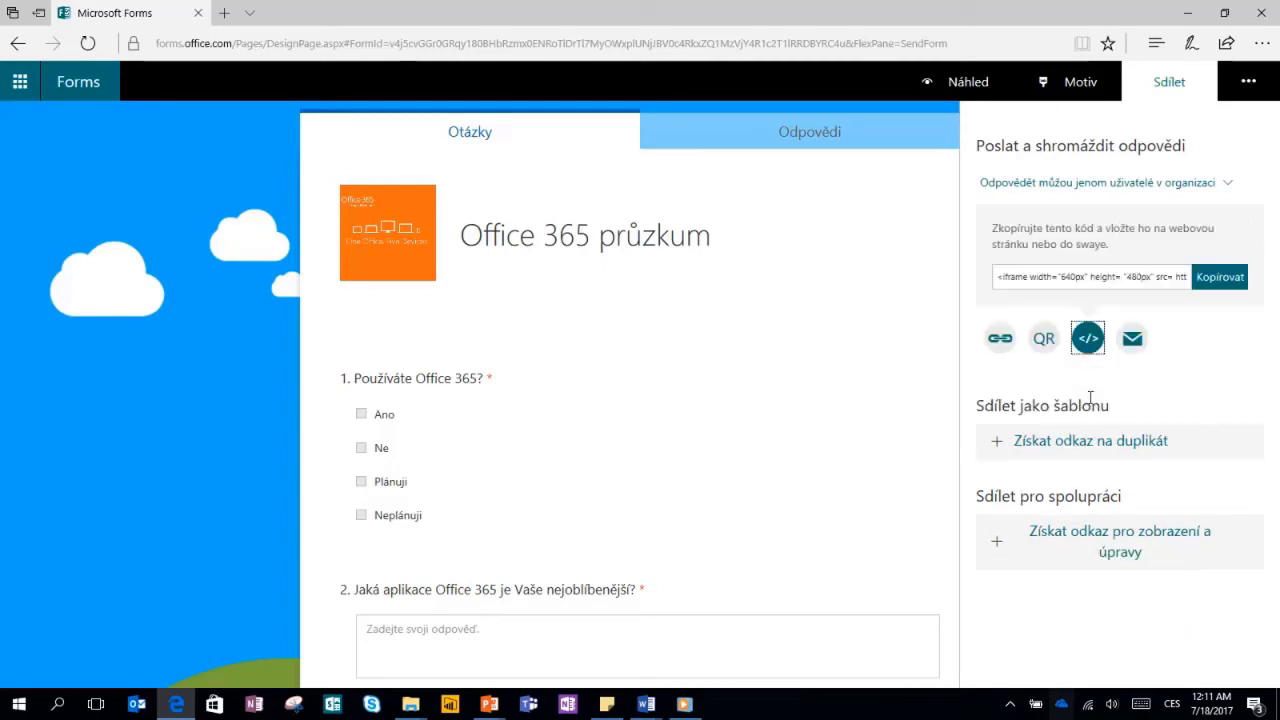
click(1218, 283)
Let anyone with the link respond, then review the summary of collected responses.
click(1230, 188)
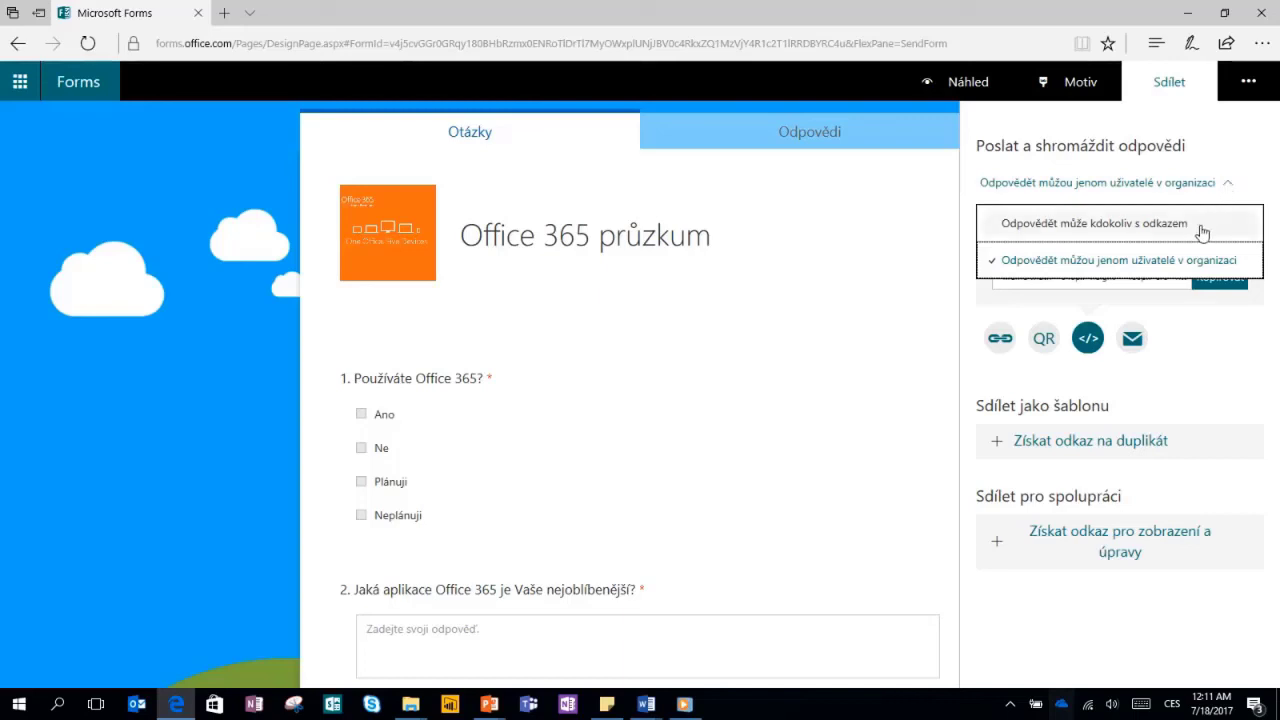
click(1202, 230)
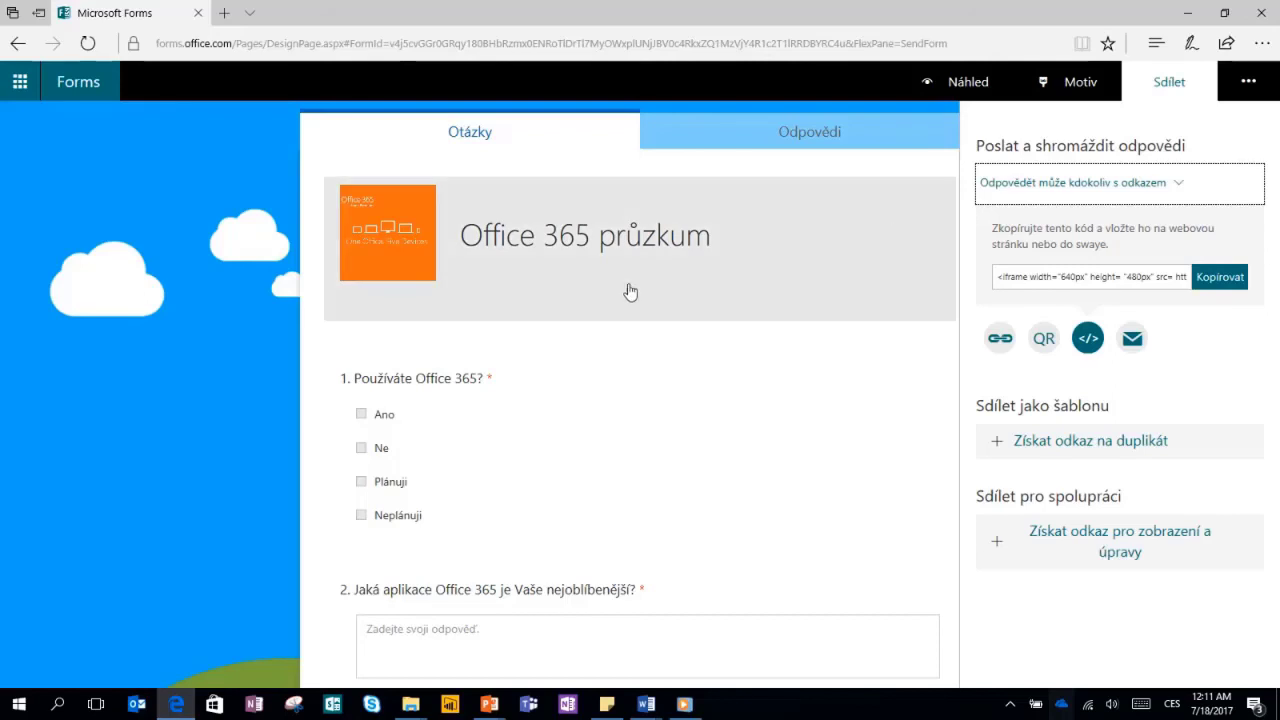
click(220, 292)
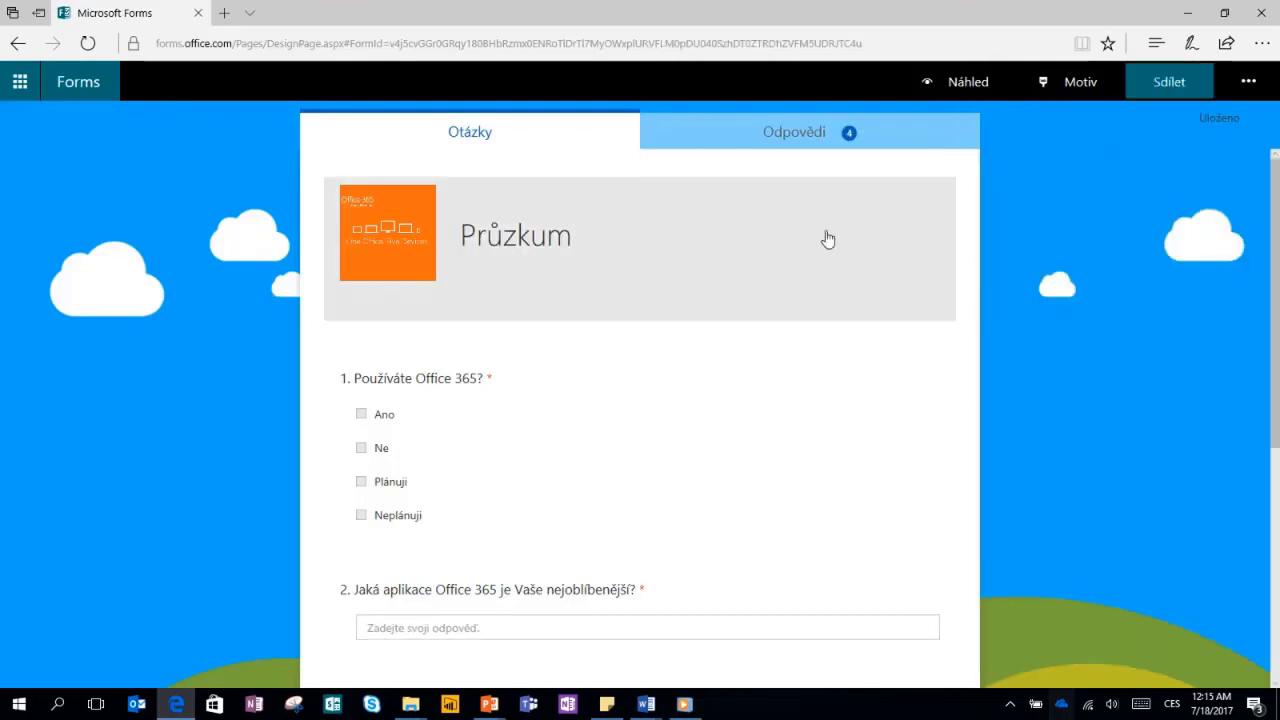
click(785, 131)
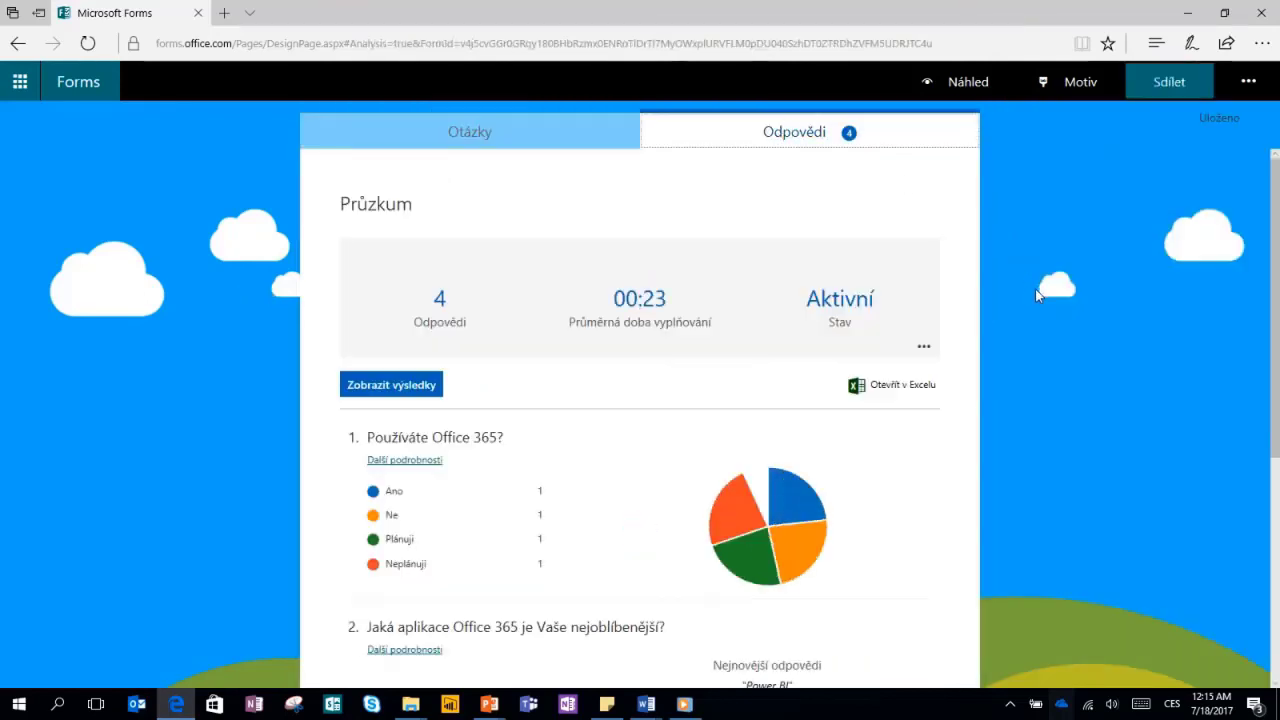
scroll(1035, 292, down, 4)
scroll(1035, 289, up, 4)
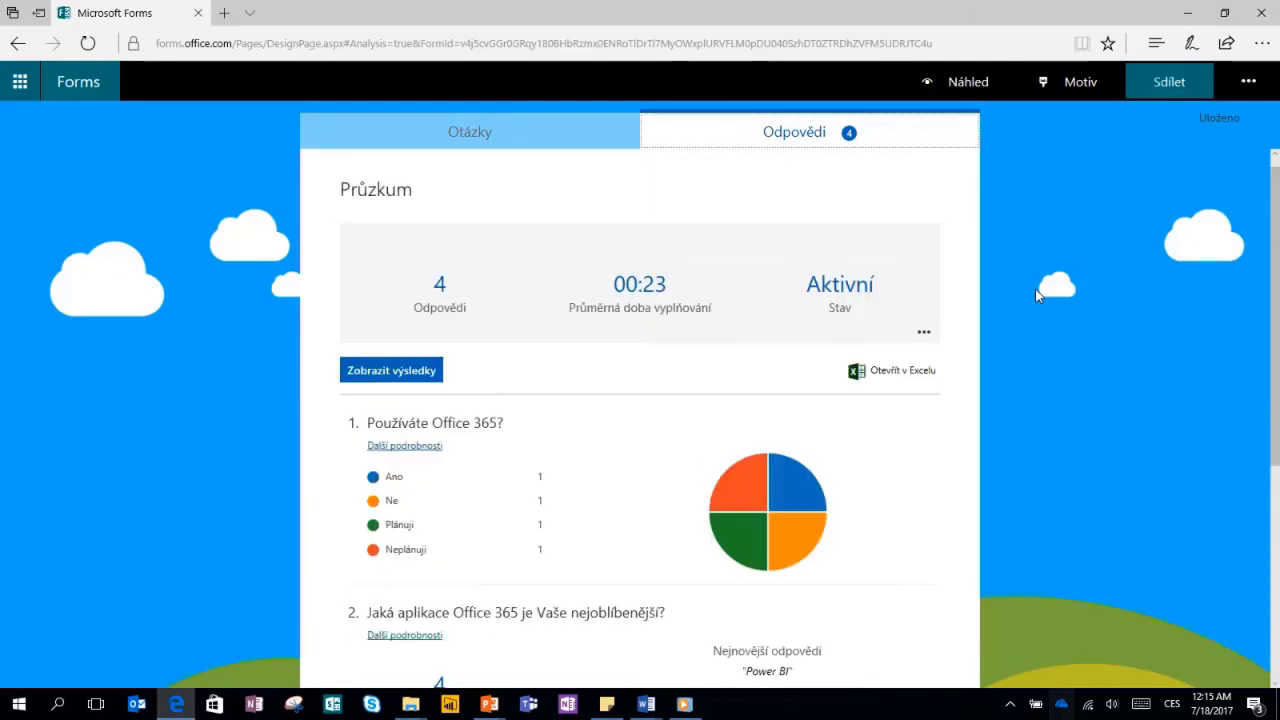
click(896, 390)
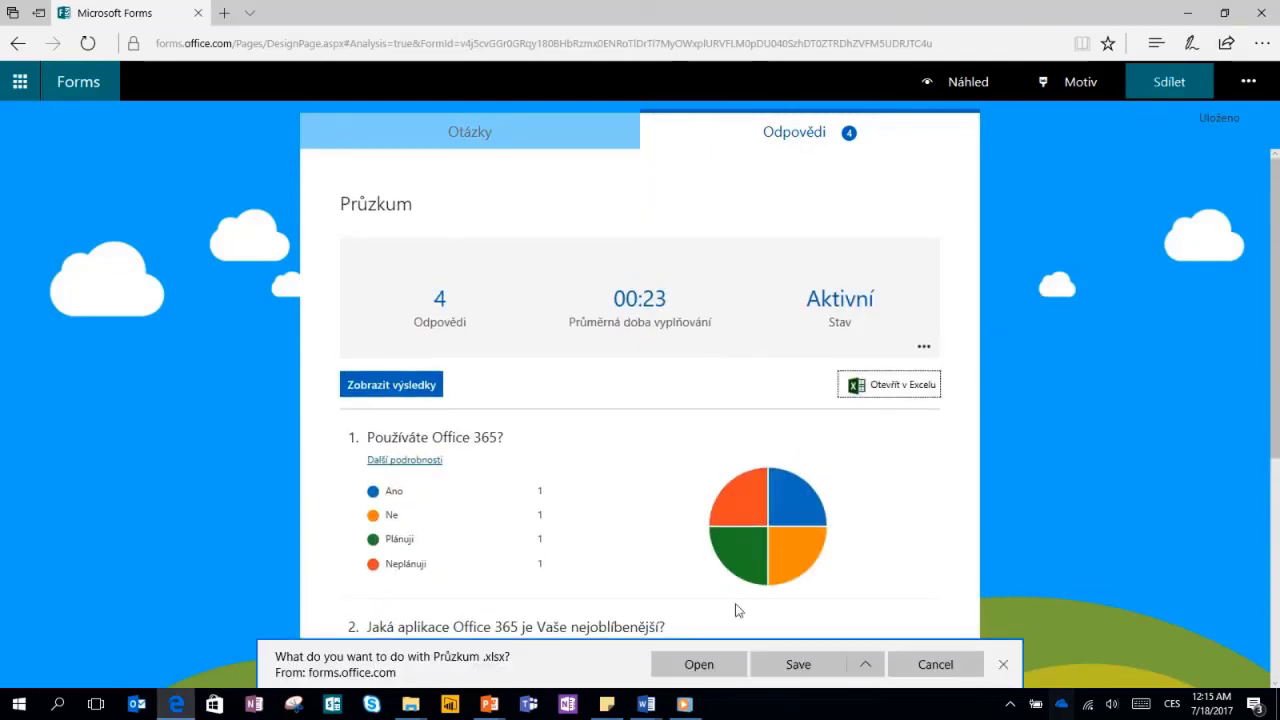
click(709, 665)
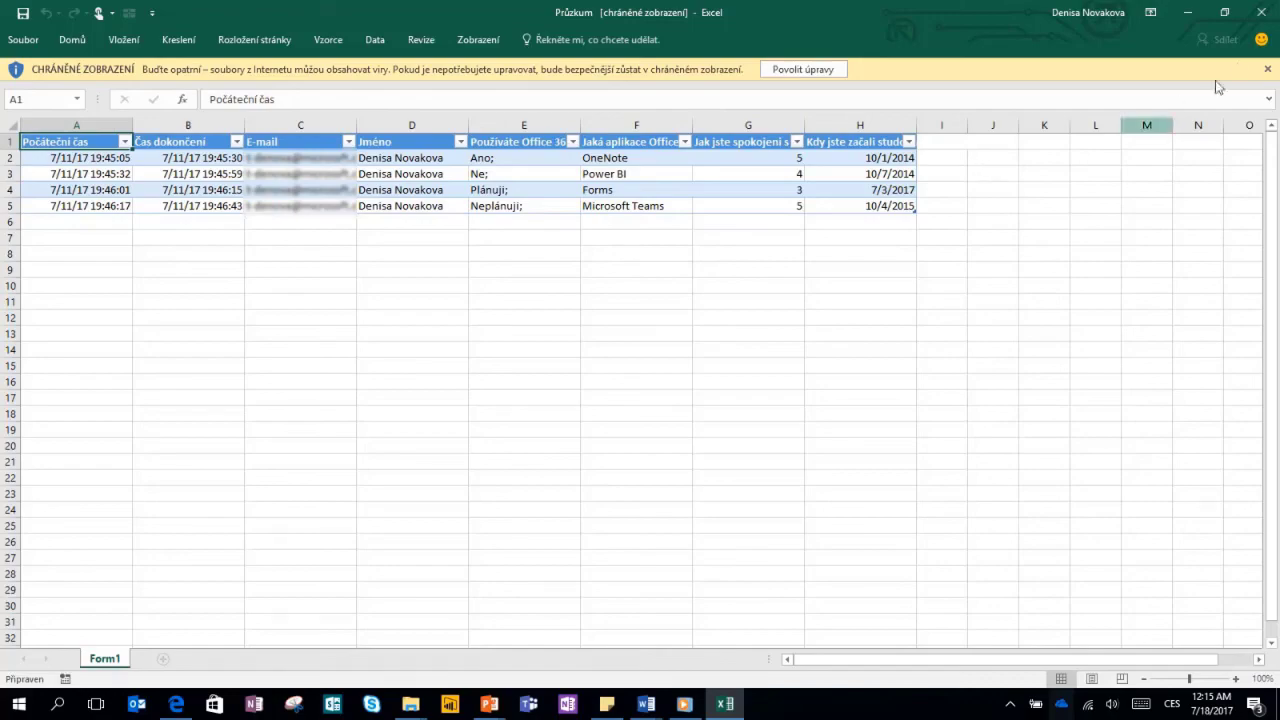
click(1263, 13)
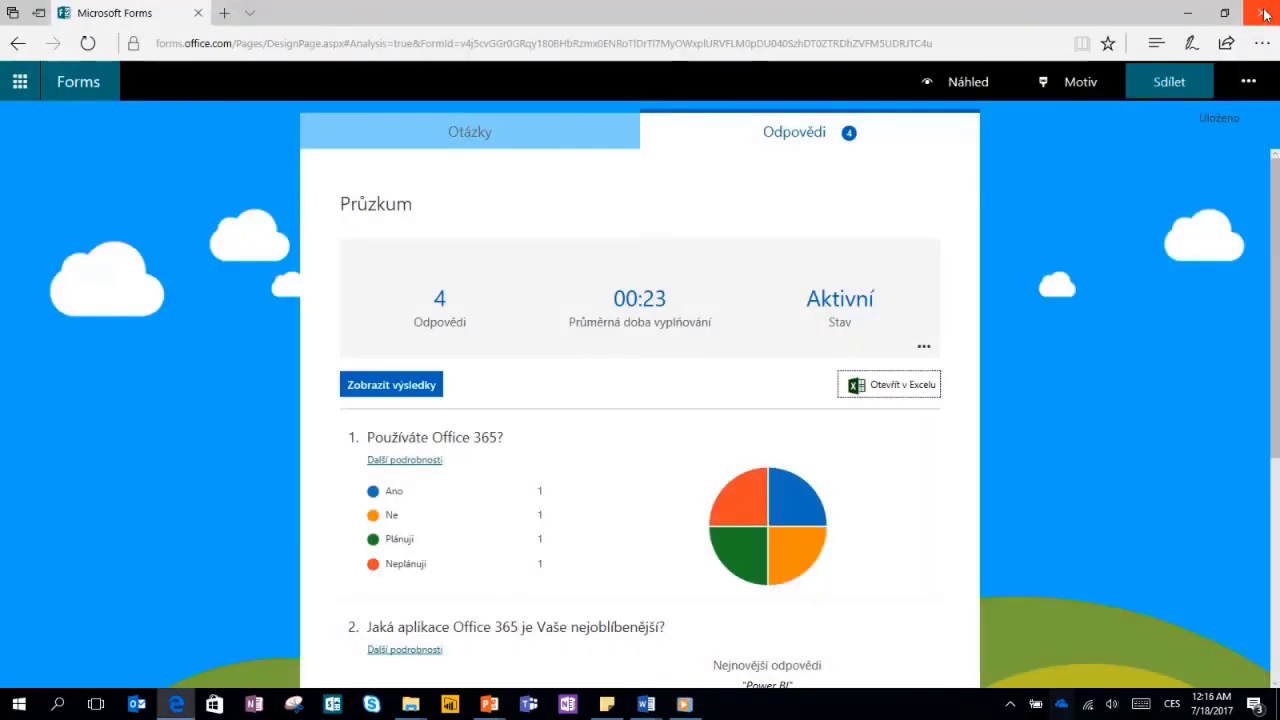